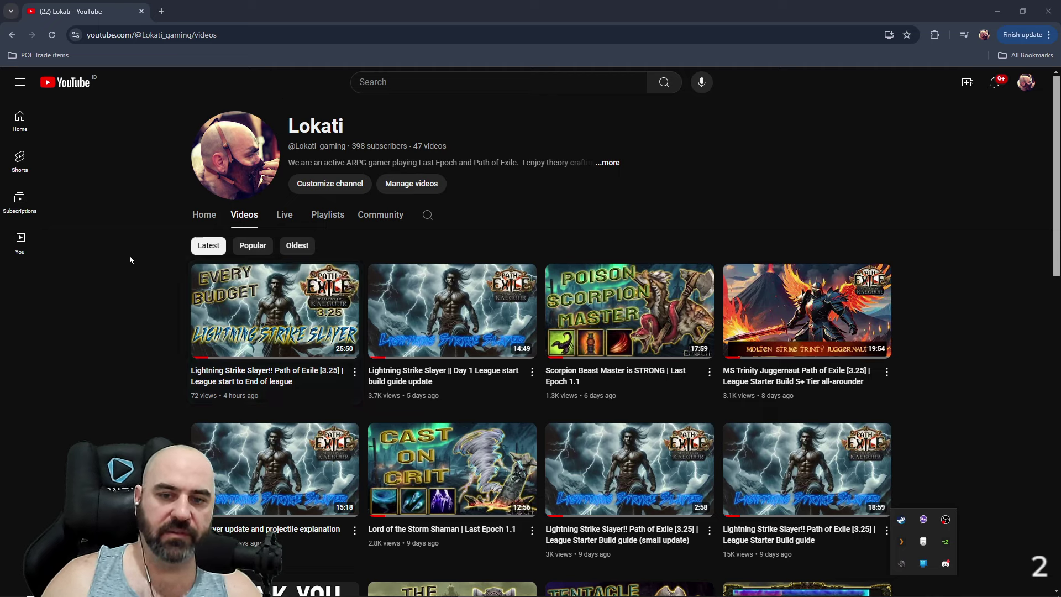
Step: Open the newest Lightning Strike Slayer video and select the pobb.in build link in its expanded description for copying
click(307, 333)
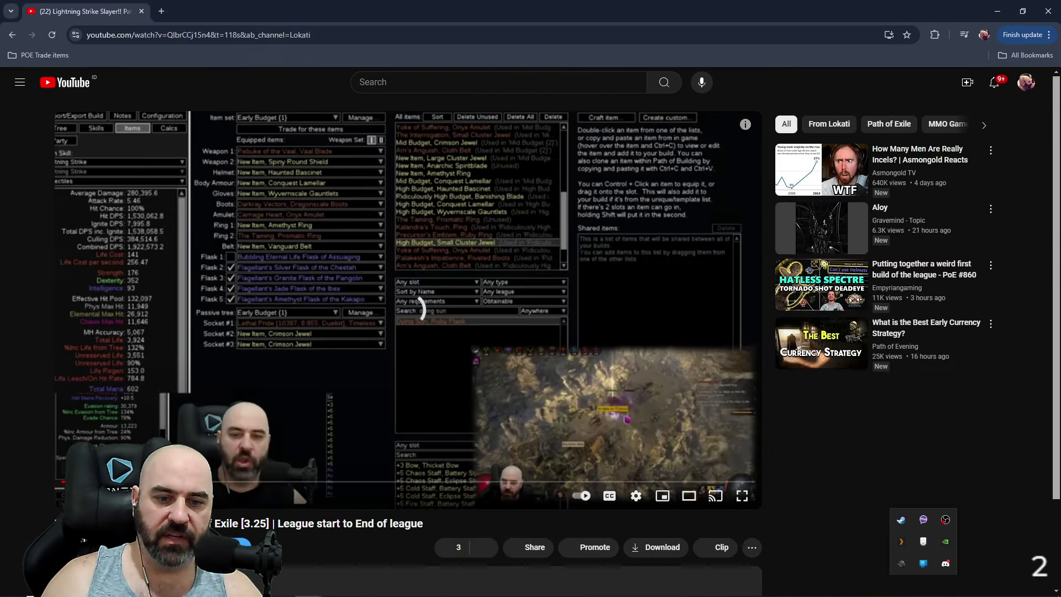
scroll(204, 402, down, 5)
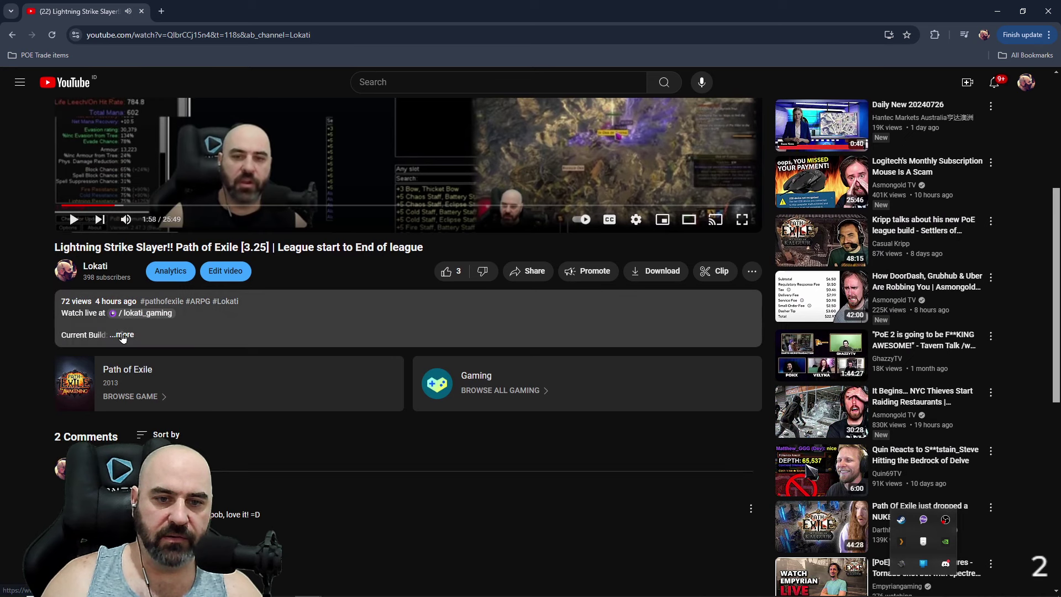
click(123, 335)
scroll(152, 352, down, 1)
drag(164, 292, 63, 291)
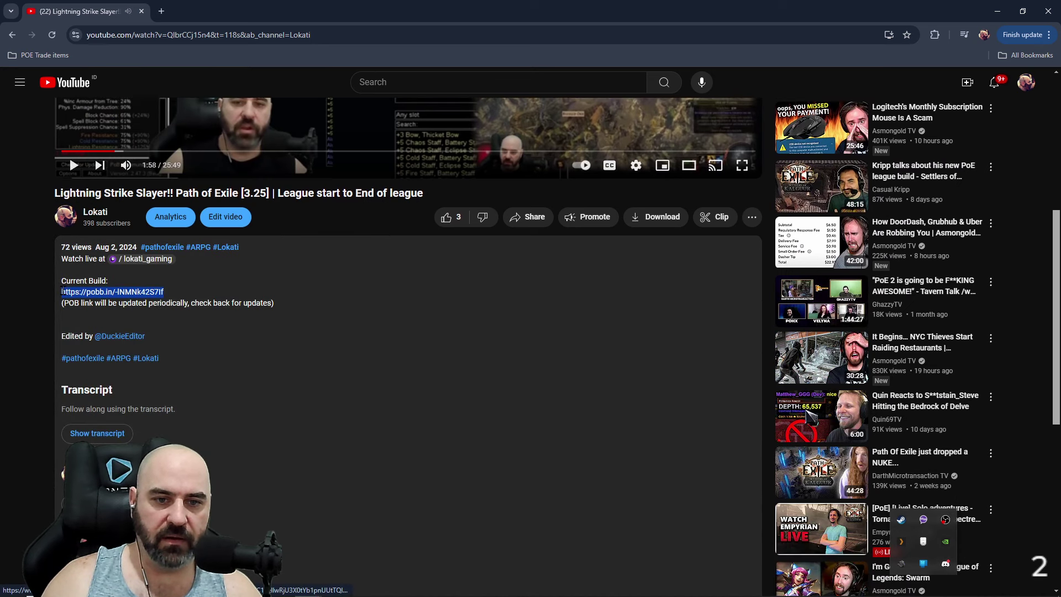
Step: Switch to Path of Building and import the copied pobb.in link as a new build
key(alt+Tab)
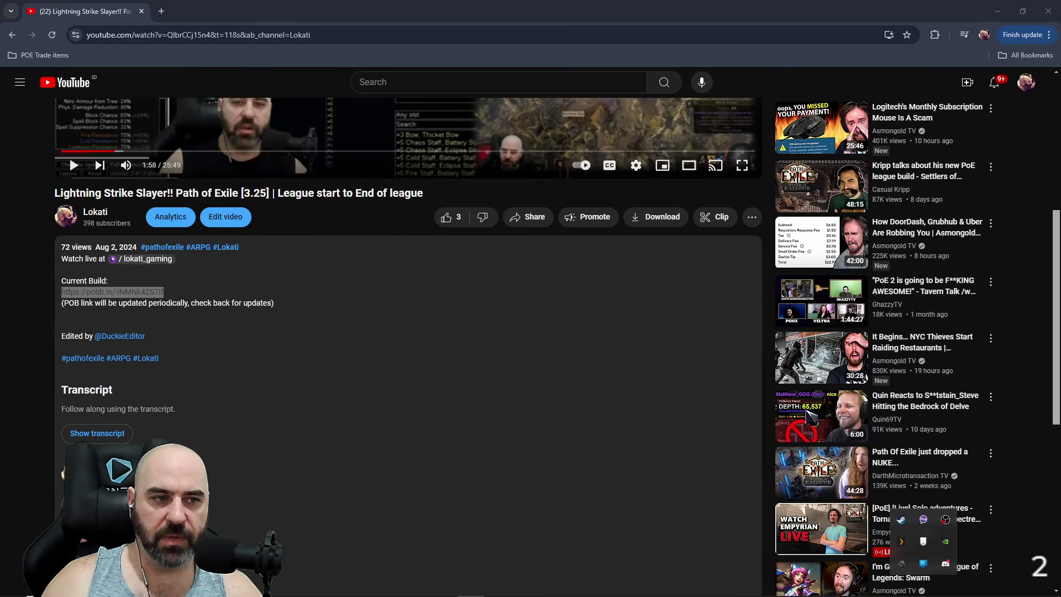
click(998, 10)
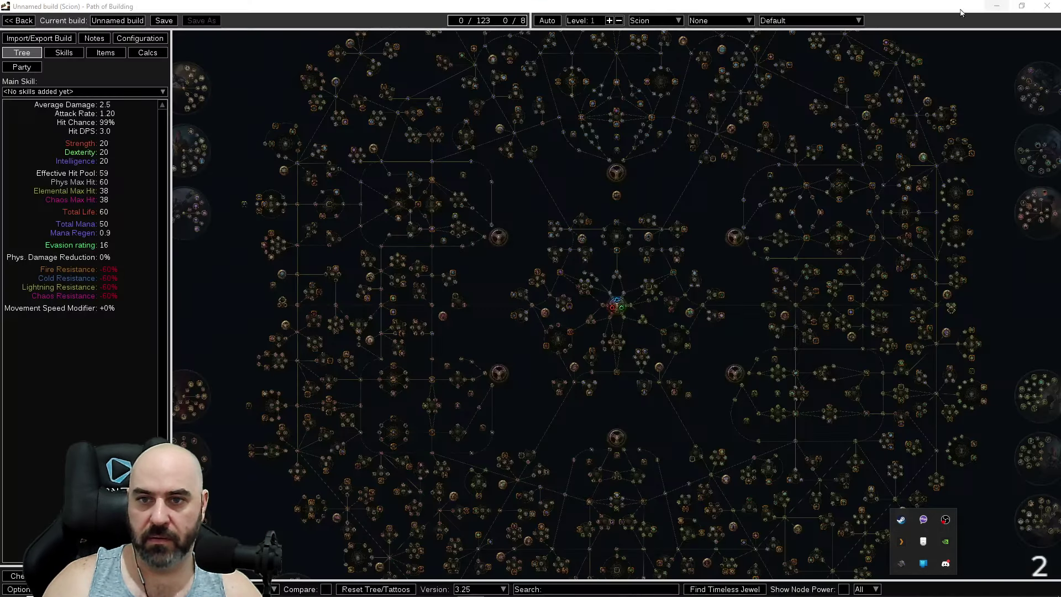
click(39, 38)
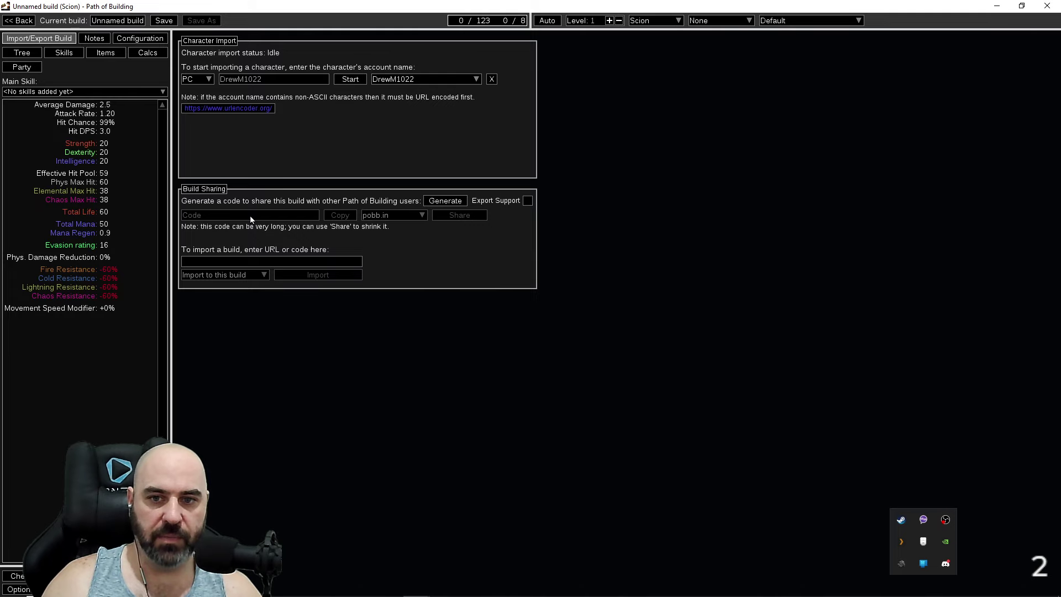
click(241, 260)
text(https://pobb.in/-INMNk42S7lf)
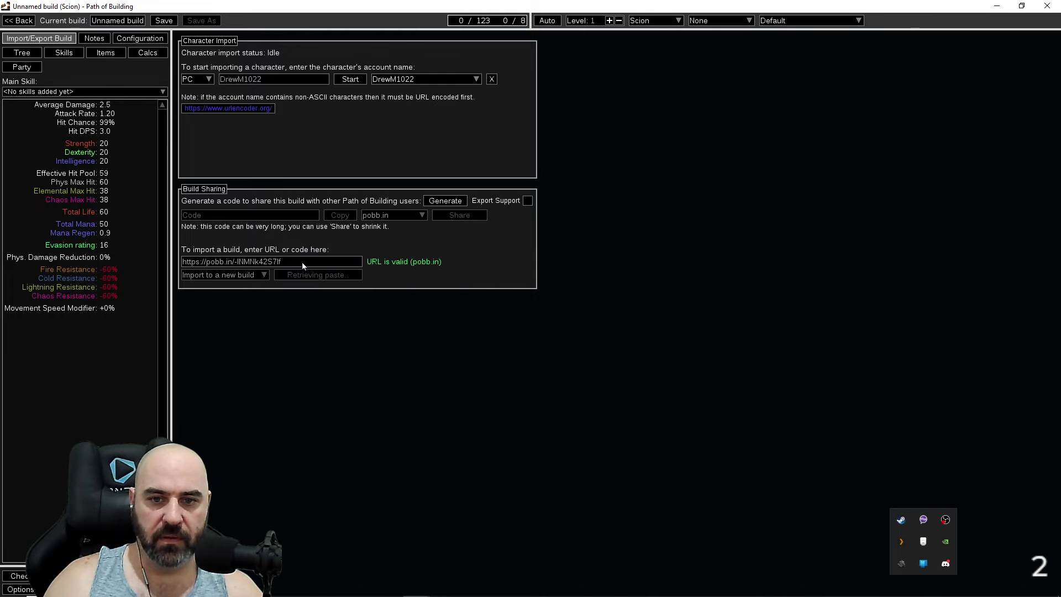
click(322, 280)
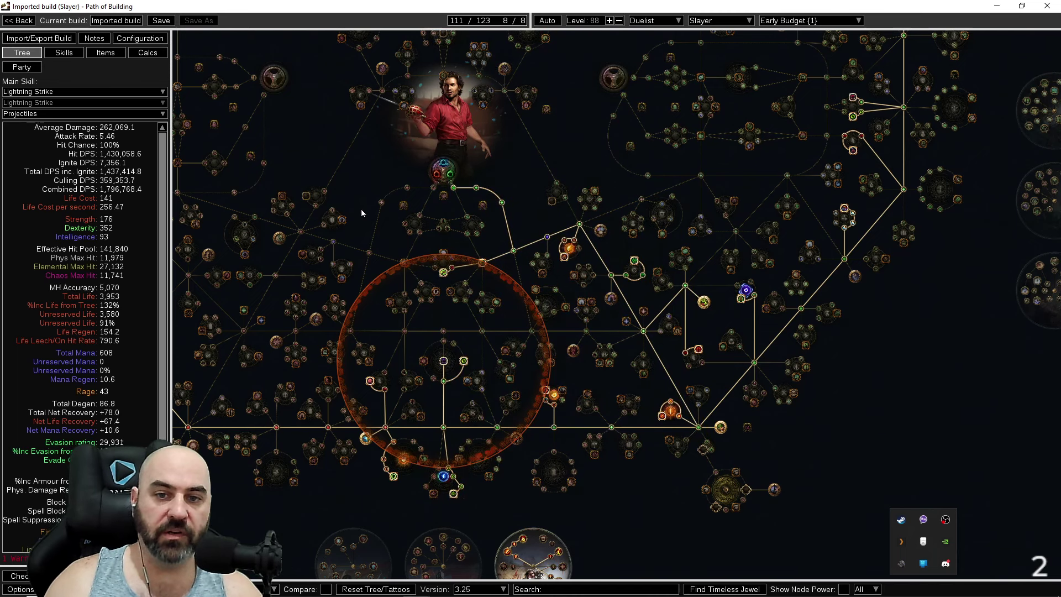
Step: Create a new loadout named "My character sucks" and make it the active loadout
click(783, 22)
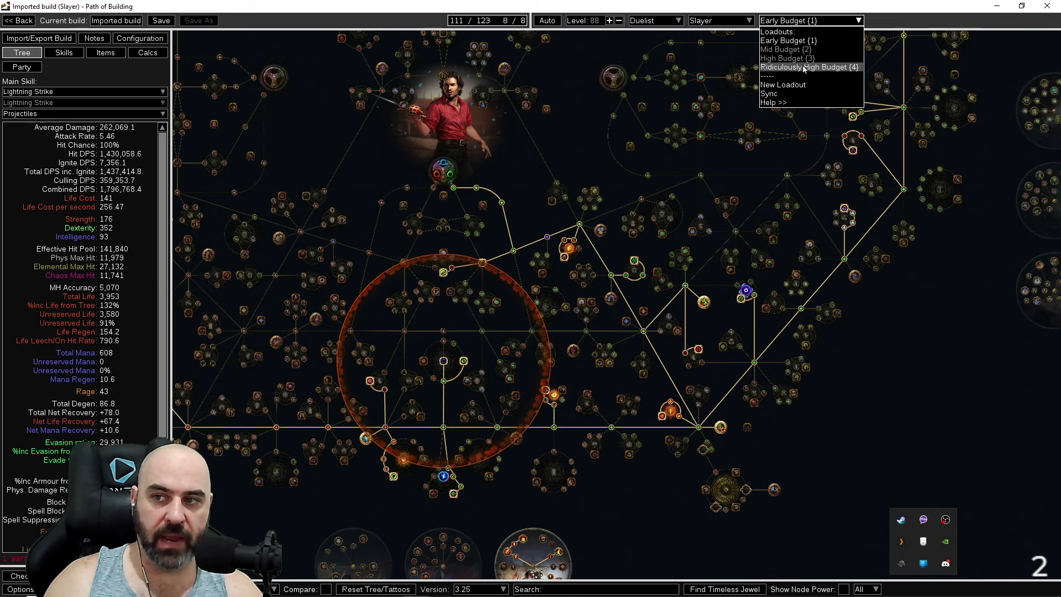
click(805, 86)
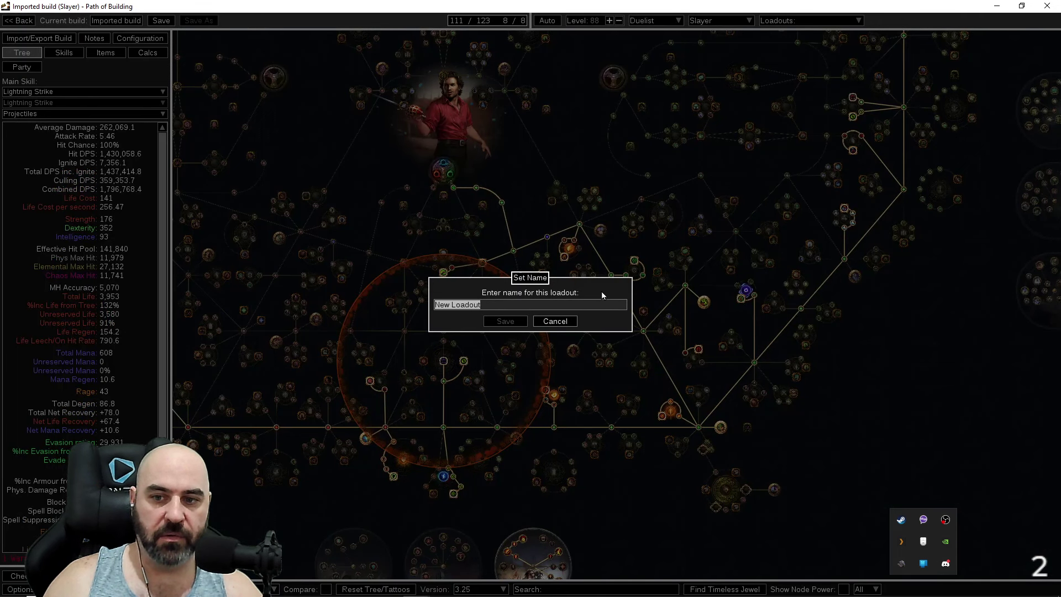
text(My c)
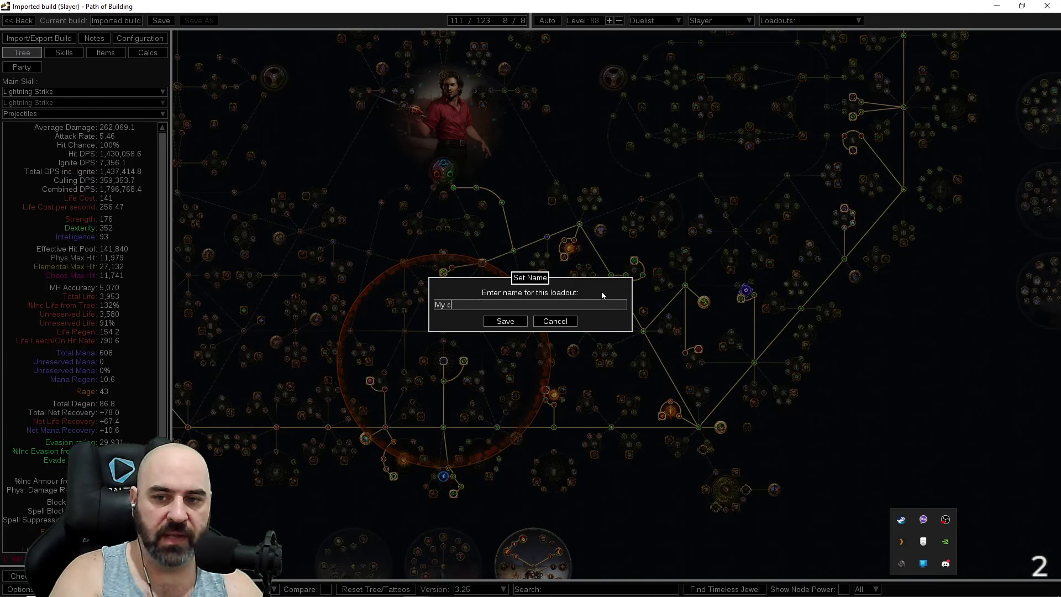
text(haracter sucks)
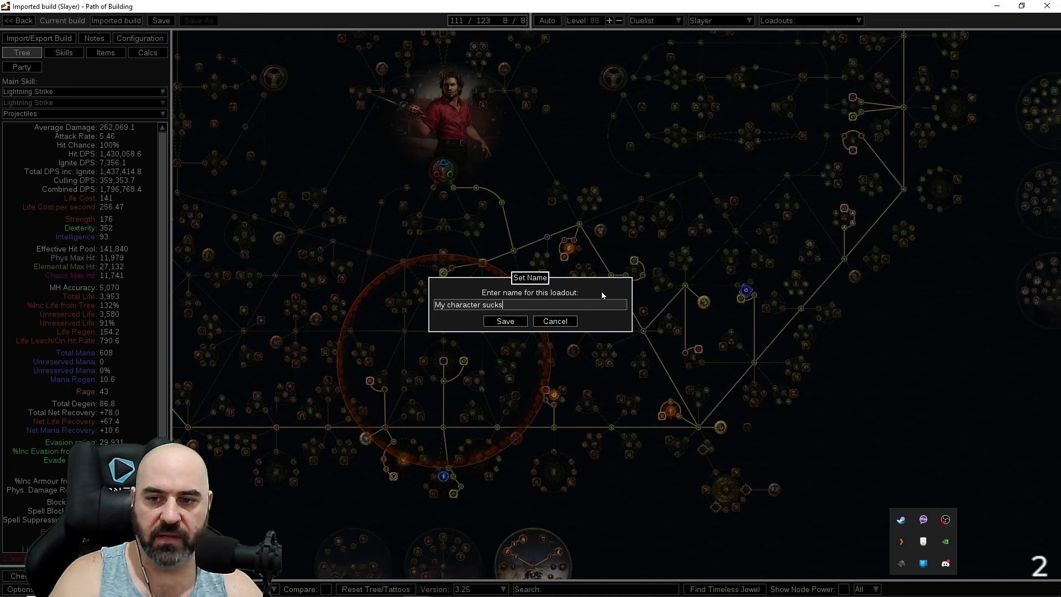
click(516, 323)
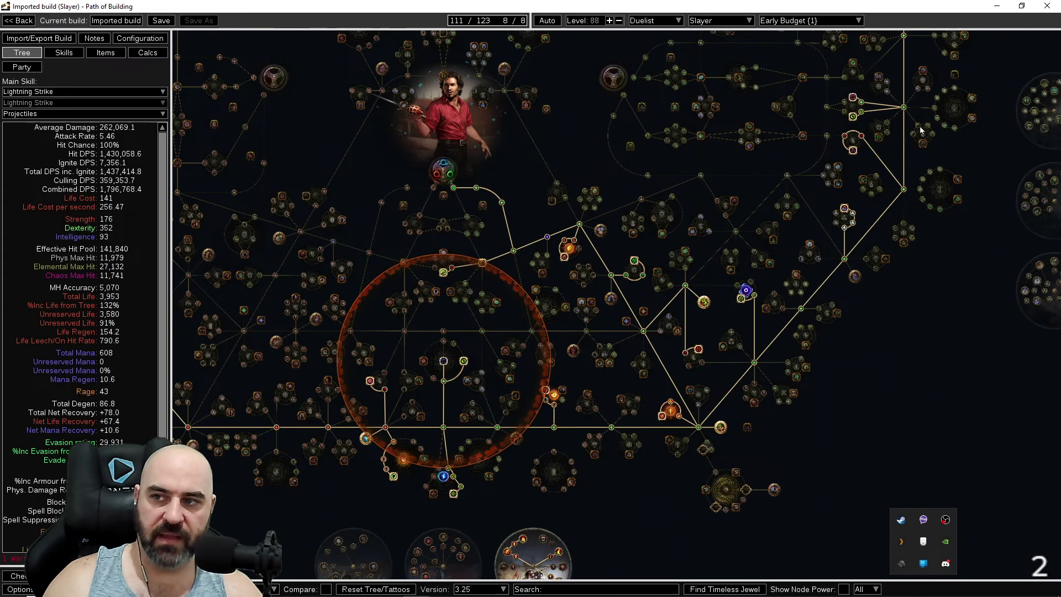
click(810, 20)
click(811, 42)
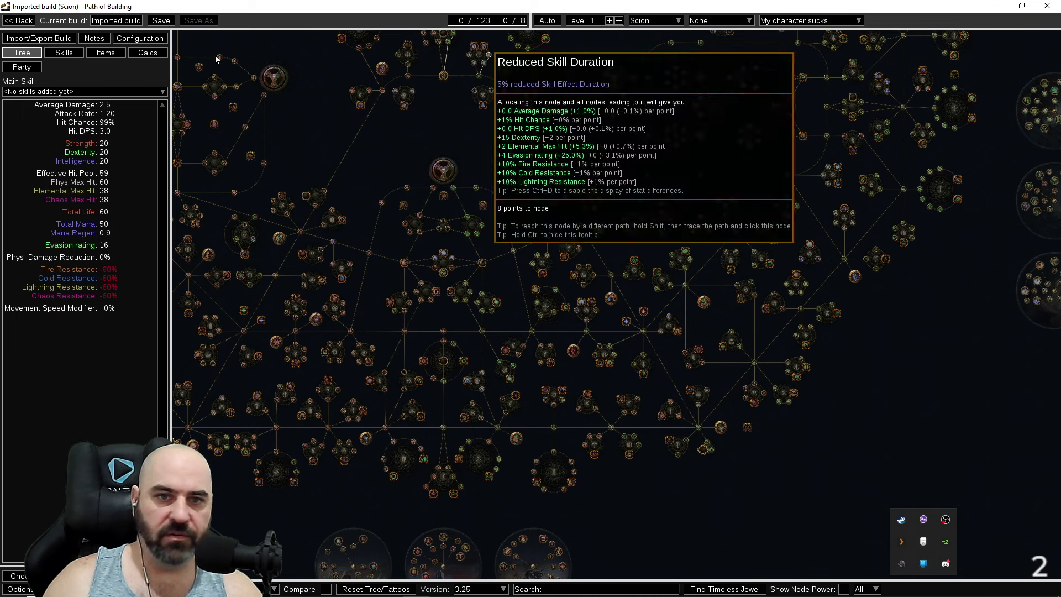
Step: Retrieve the account's character list and import the Settlers league Slayer's passive tree, jewels, items and skills
click(39, 38)
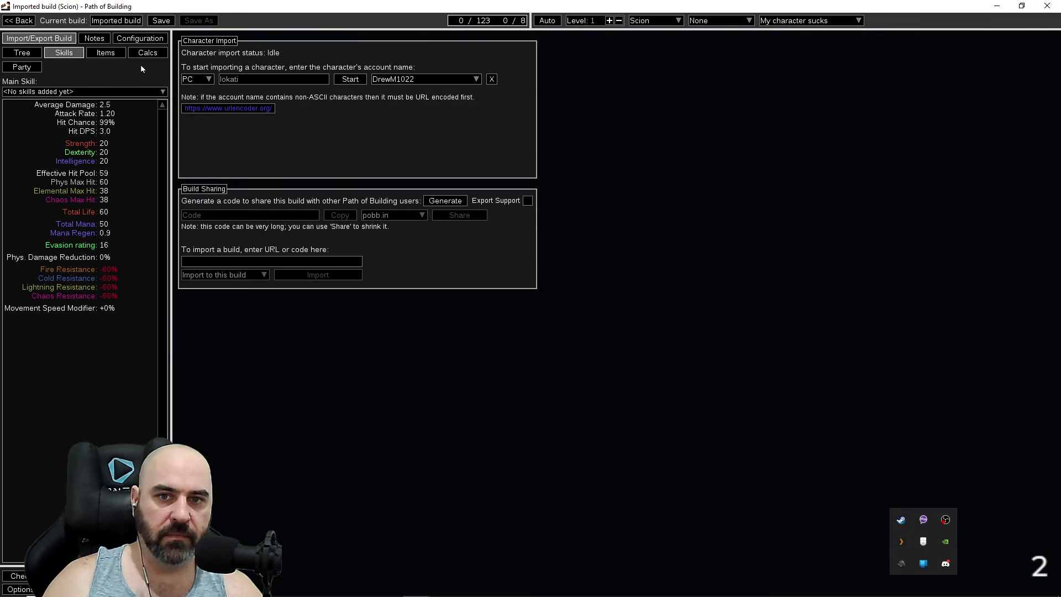
click(349, 80)
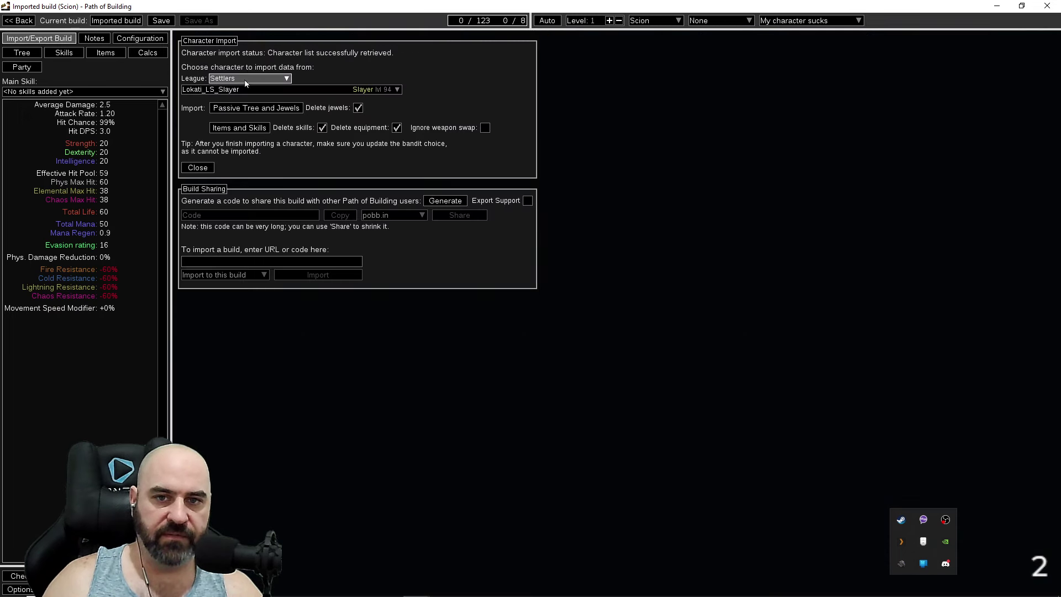
click(259, 108)
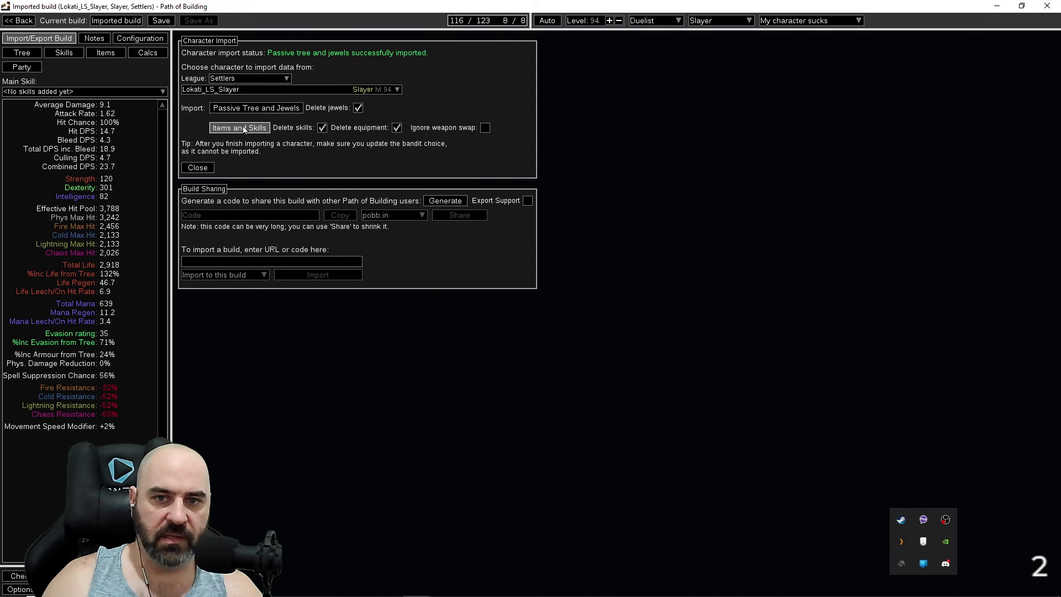
click(250, 128)
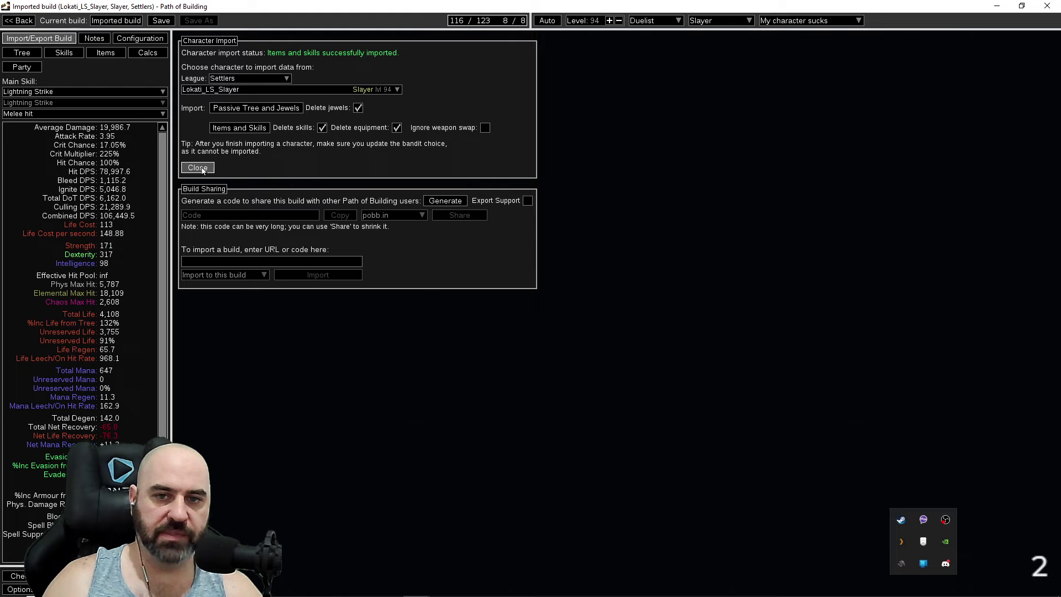
click(198, 168)
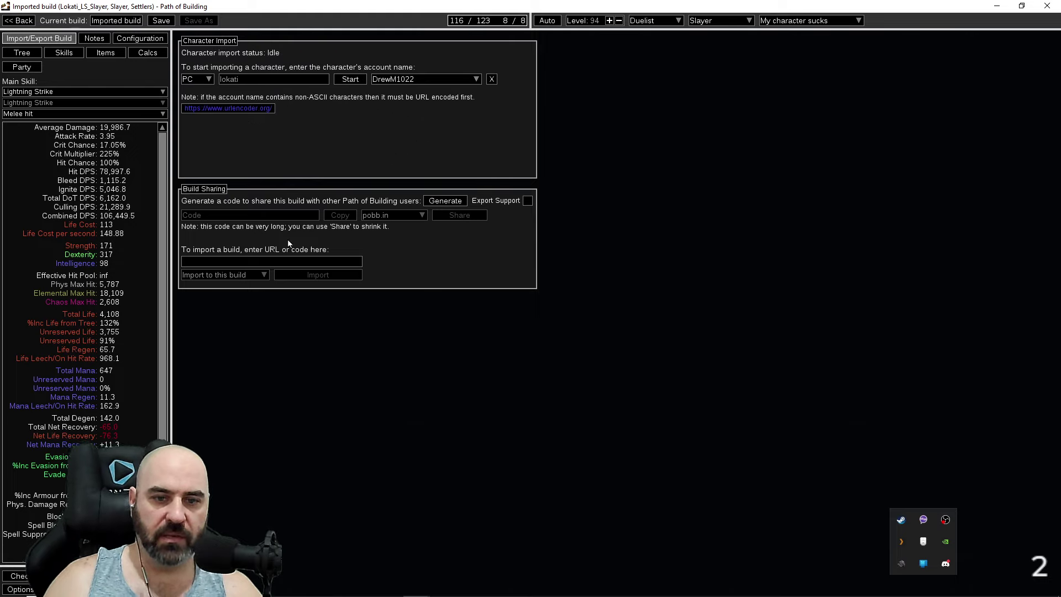
Step: Check the imported character's stats, the available loadouts and the passive tree
scroll(210, 384, down, 1)
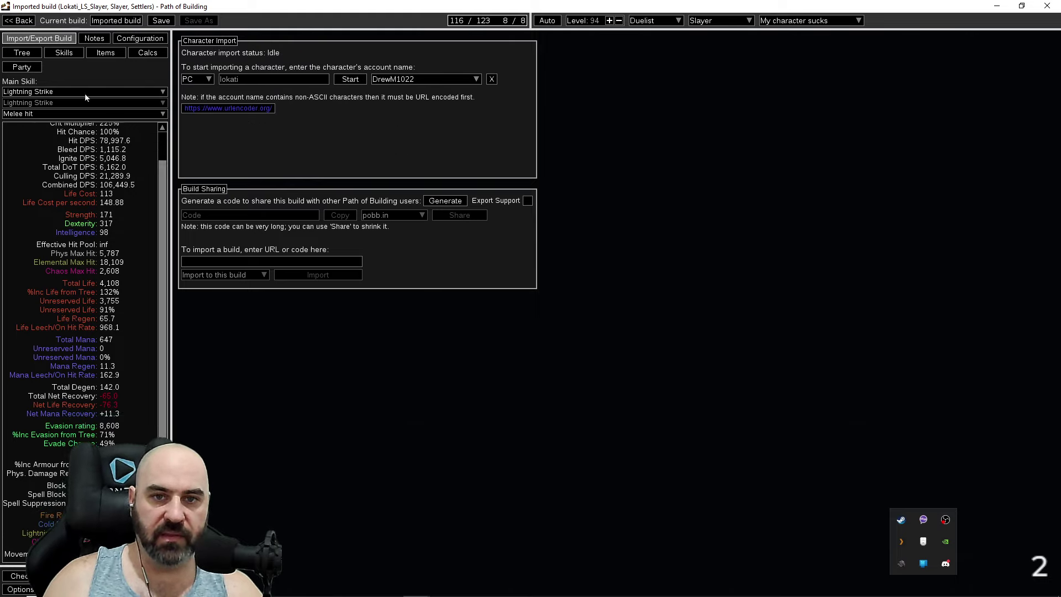
click(808, 21)
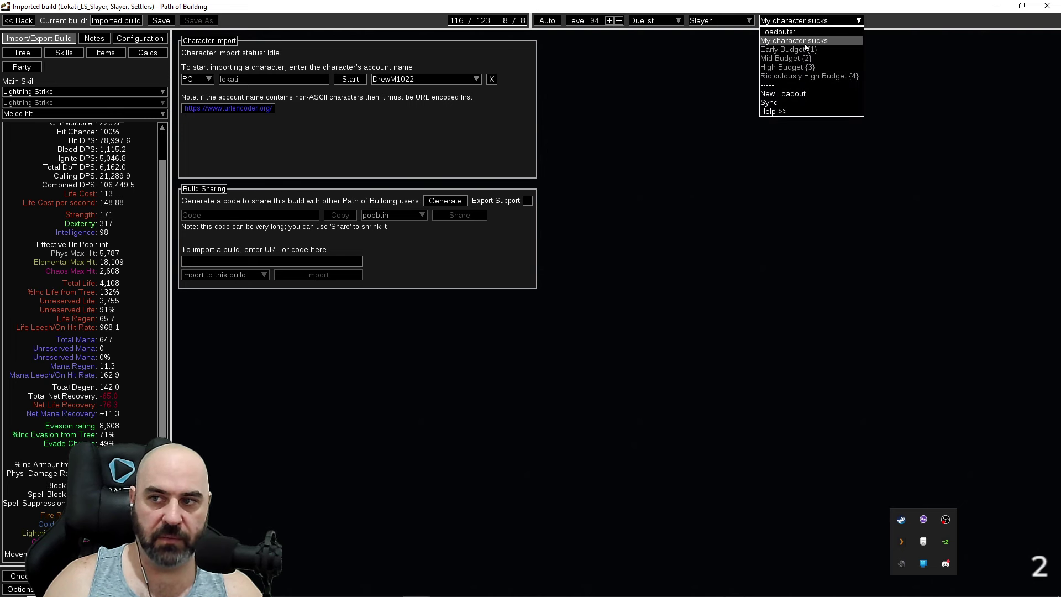
click(553, 367)
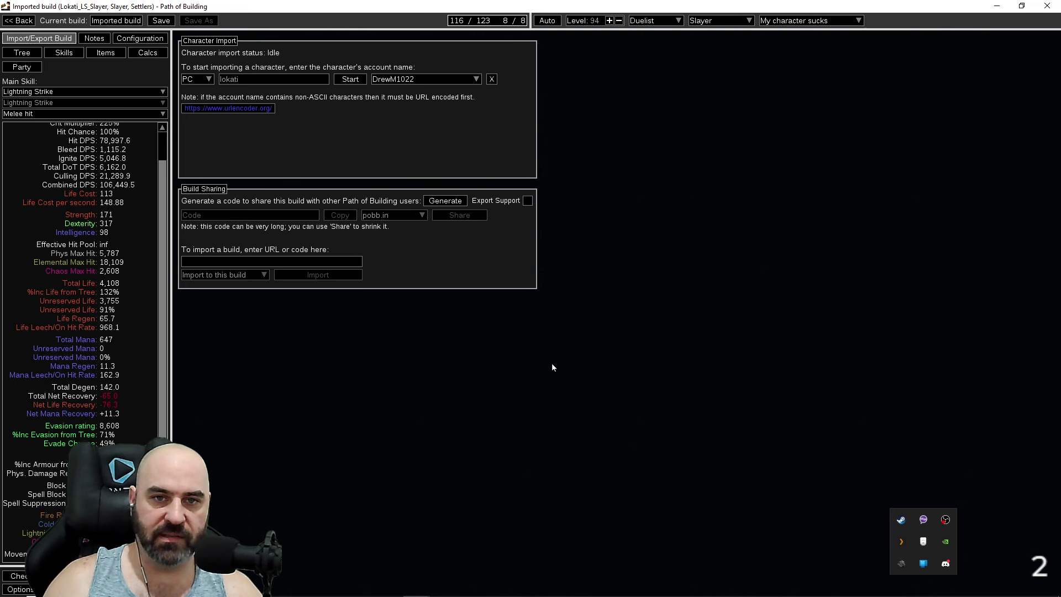
click(22, 53)
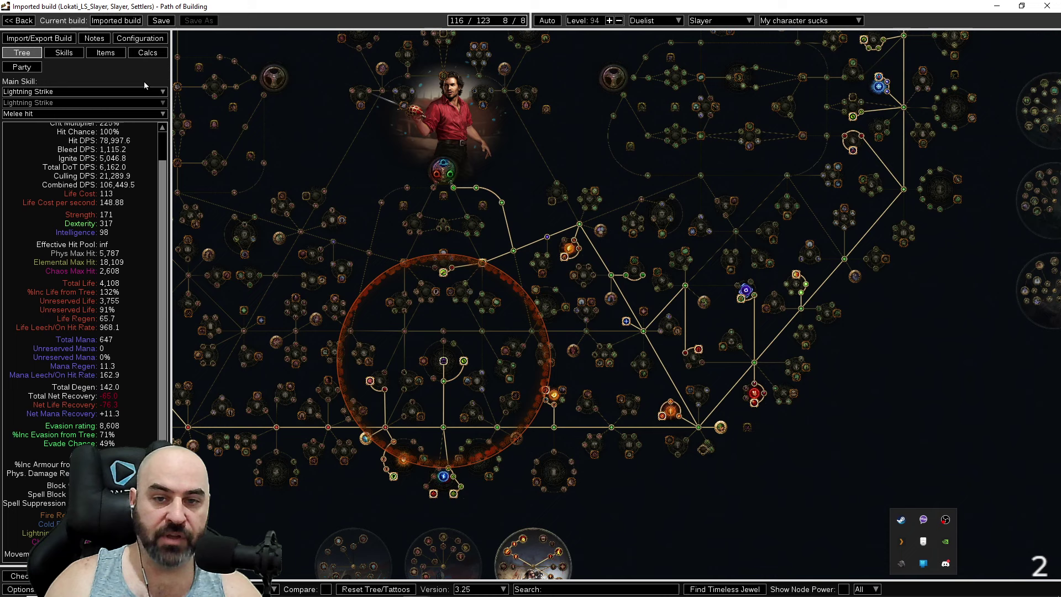
Step: Select the Mid Budget {2} config set and delete the elemental and chaos resistance lines from its custom modifiers
click(140, 38)
click(271, 40)
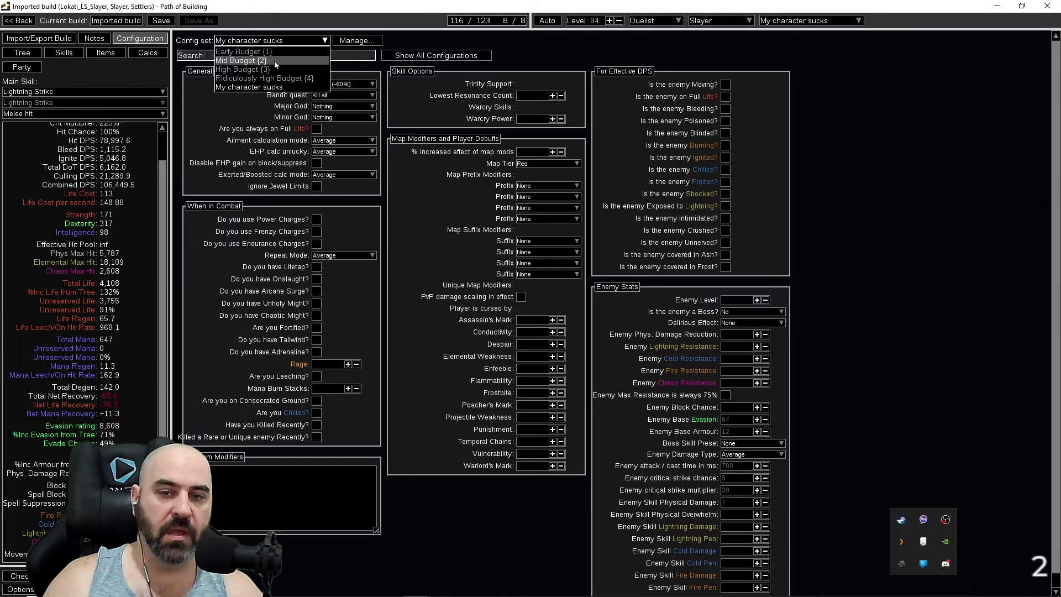
click(274, 60)
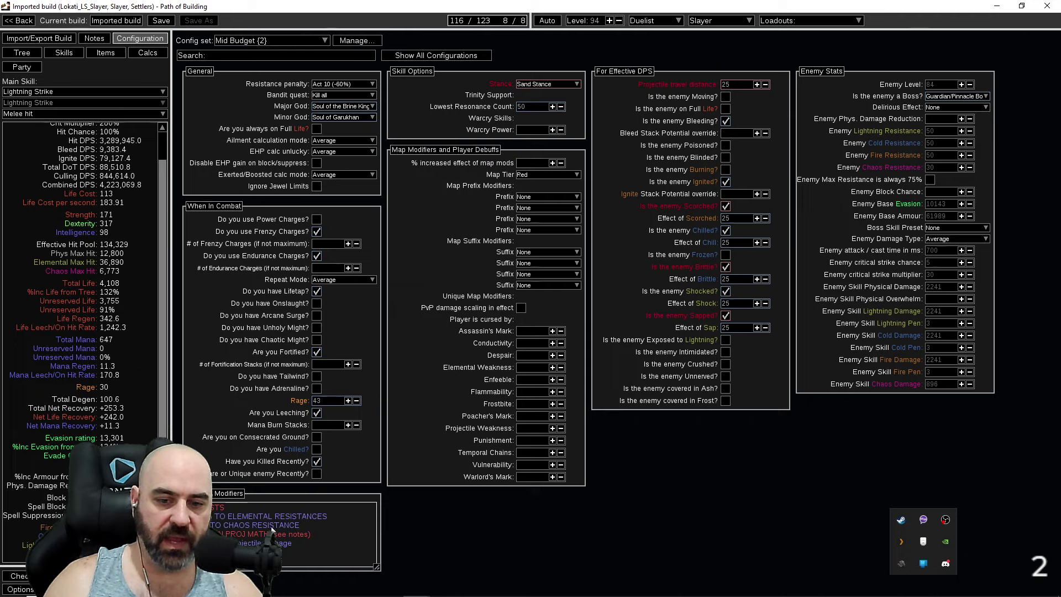
drag(272, 530, 213, 507)
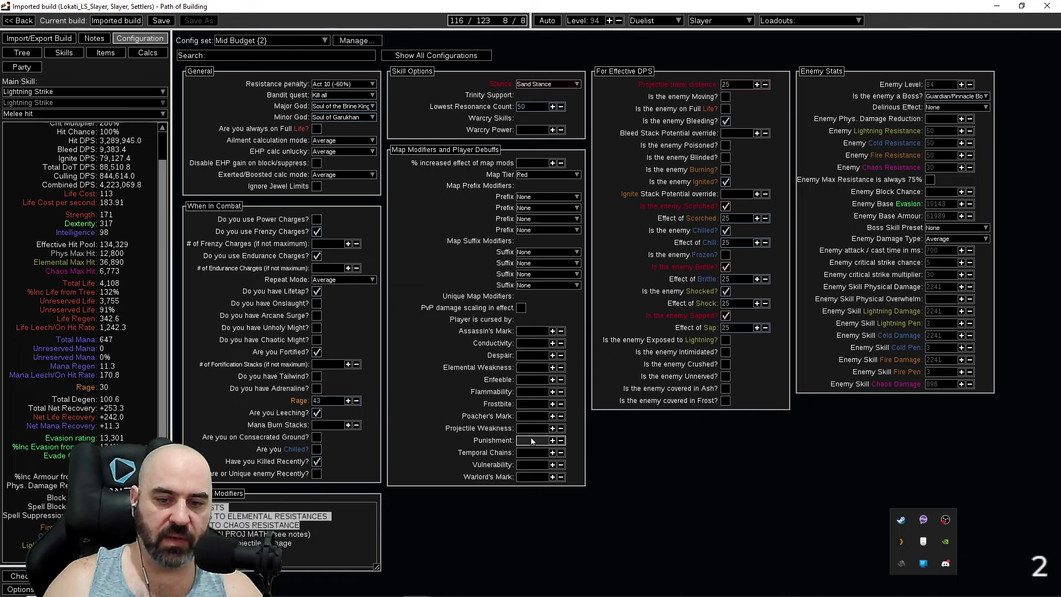
key(Delete)
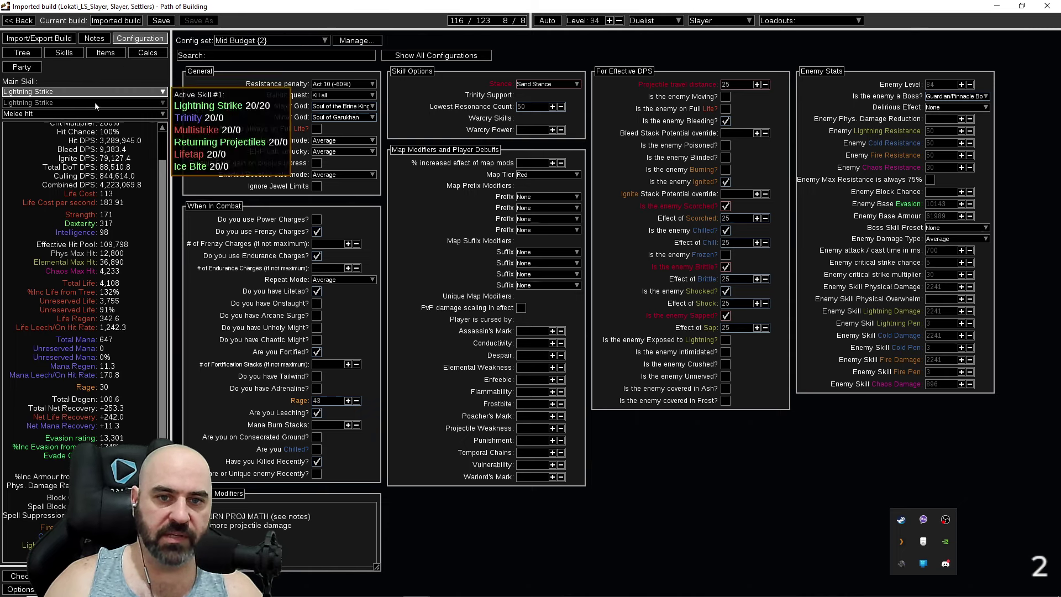
Step: Set the main skill Lightning Strike to calculate its Projectiles part
scroll(94, 221, down, 1)
scroll(94, 330, up, 5)
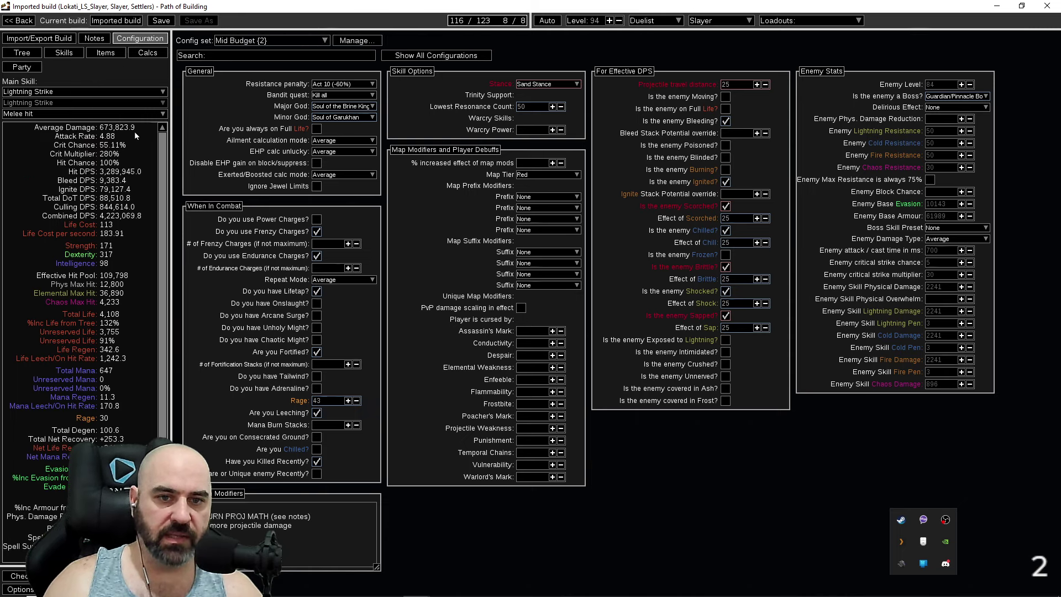
click(83, 114)
click(94, 133)
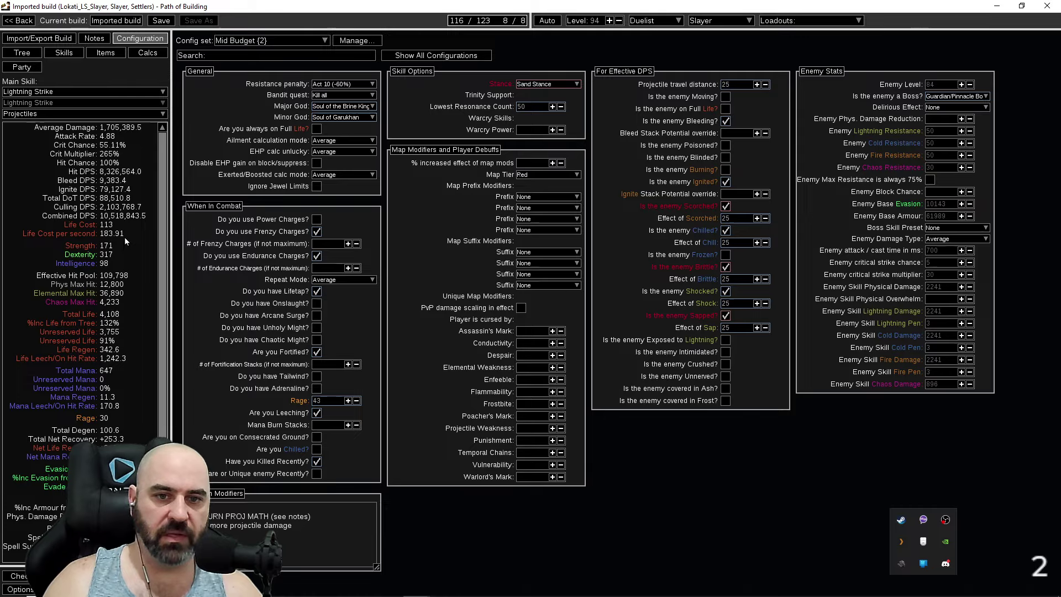
Step: Review the imported character's equipped items, skill socket groups, passive tree and configuration
click(105, 52)
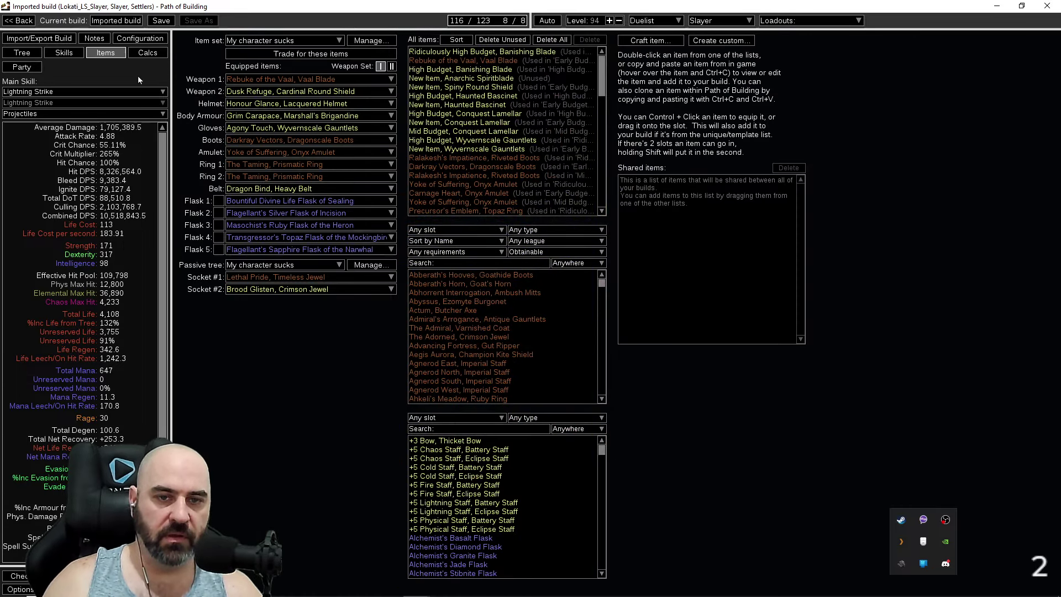
click(64, 53)
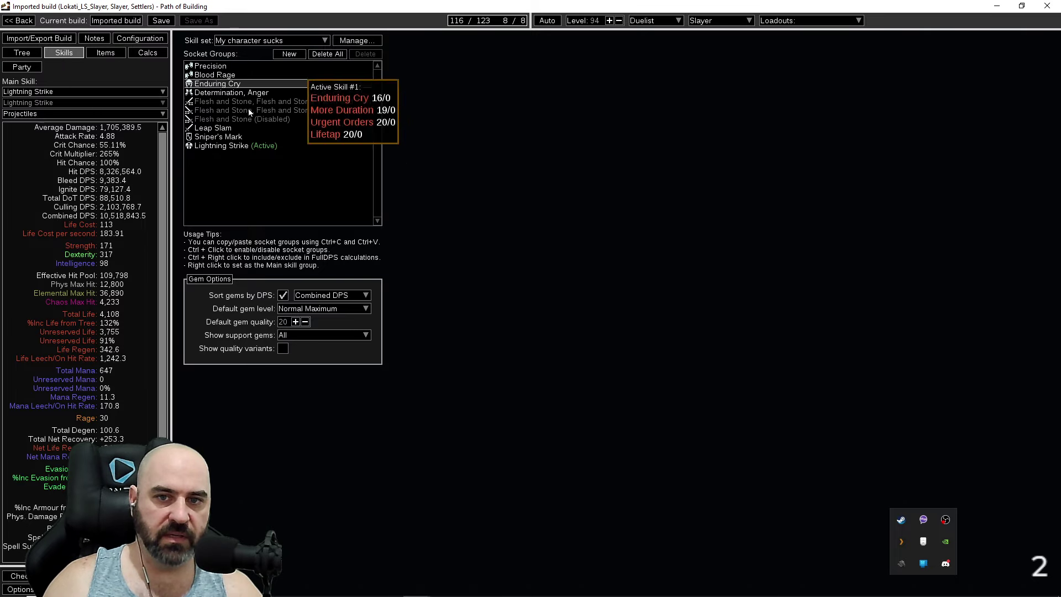
click(23, 53)
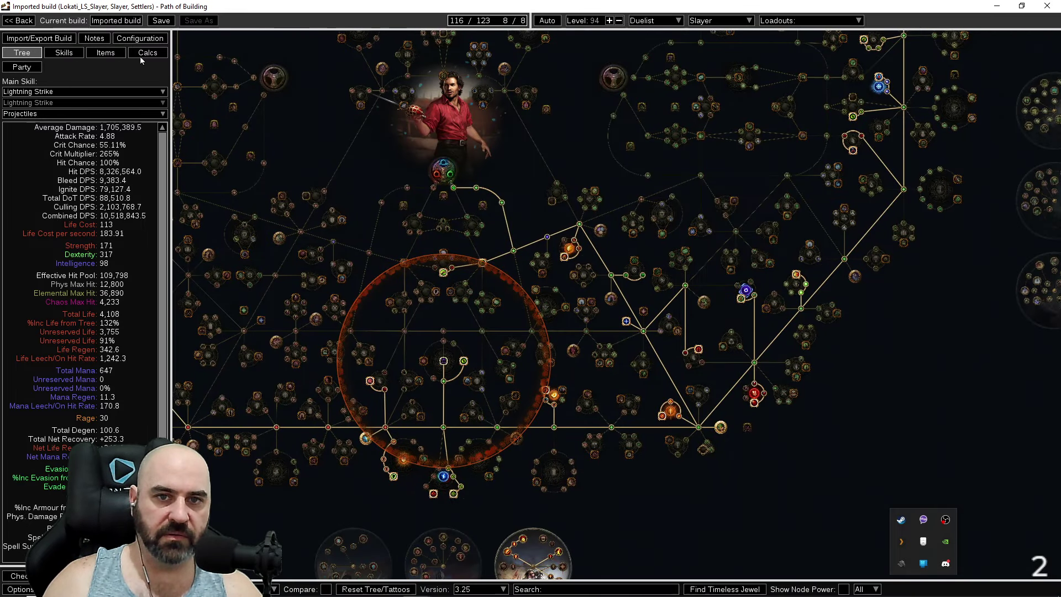
click(139, 39)
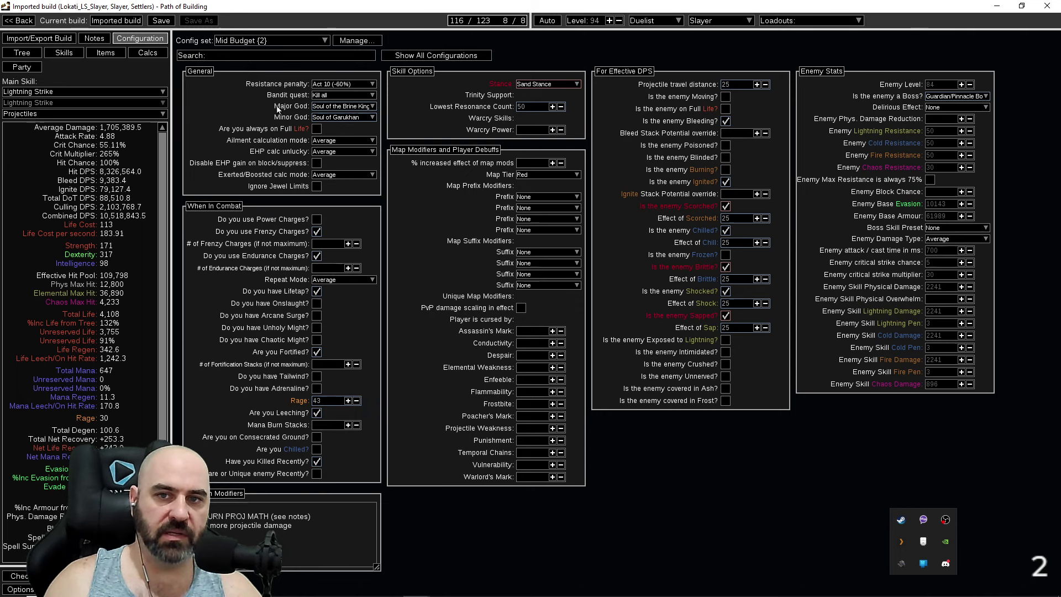
Step: Compare the character's gear stats with the Mid Budget {2}, High Budget {3} and Ridiculously High Budget {4} item sets
click(104, 53)
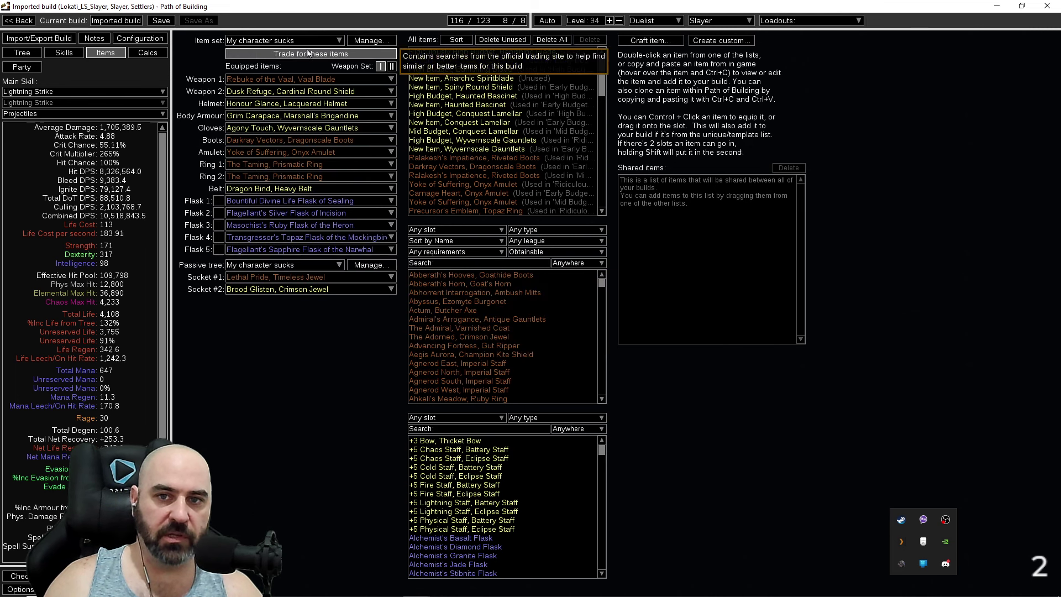
click(293, 40)
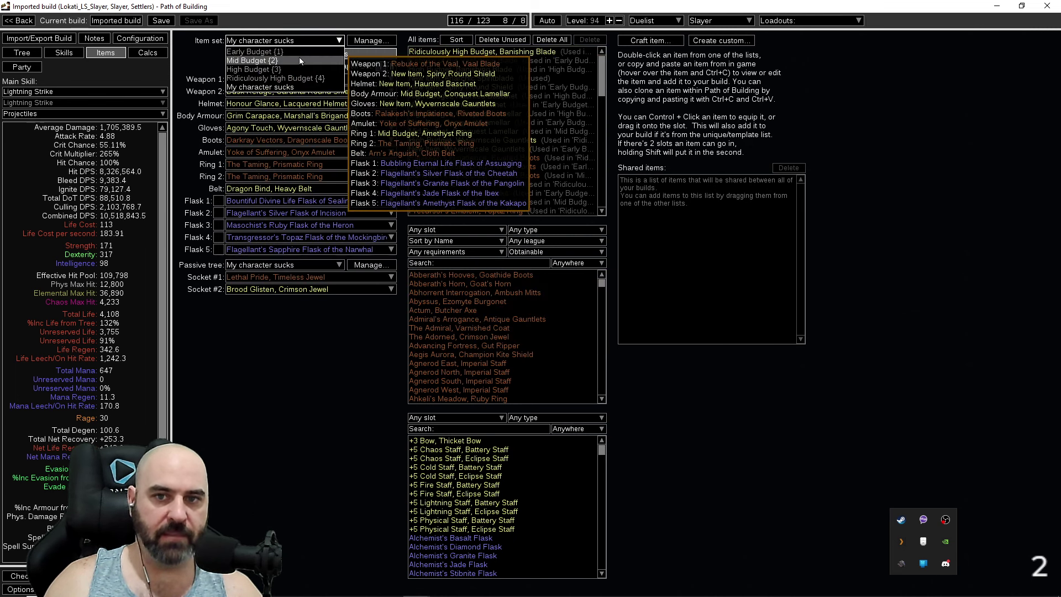
click(302, 61)
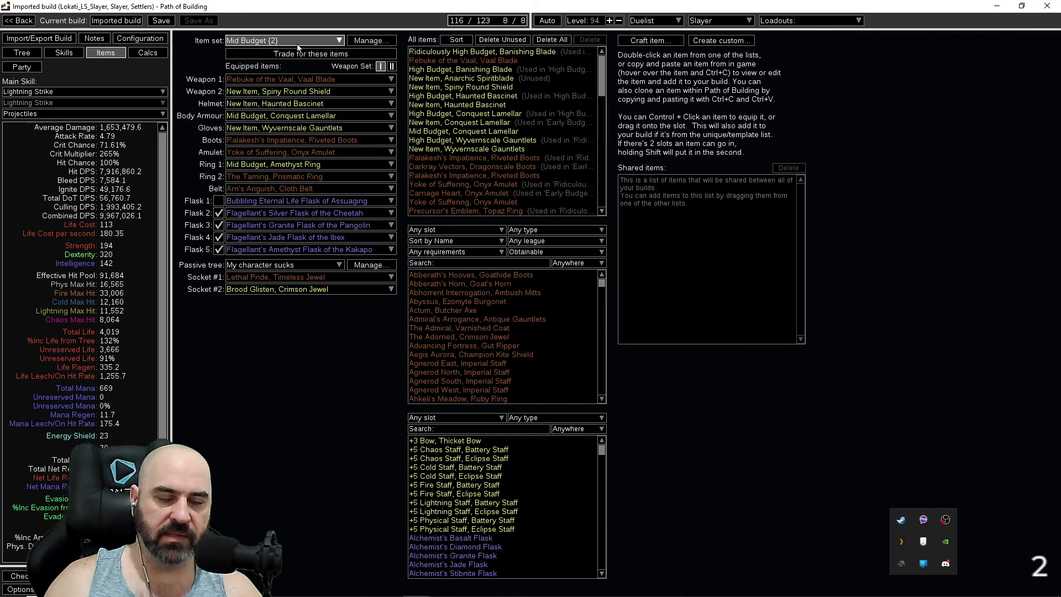
click(297, 42)
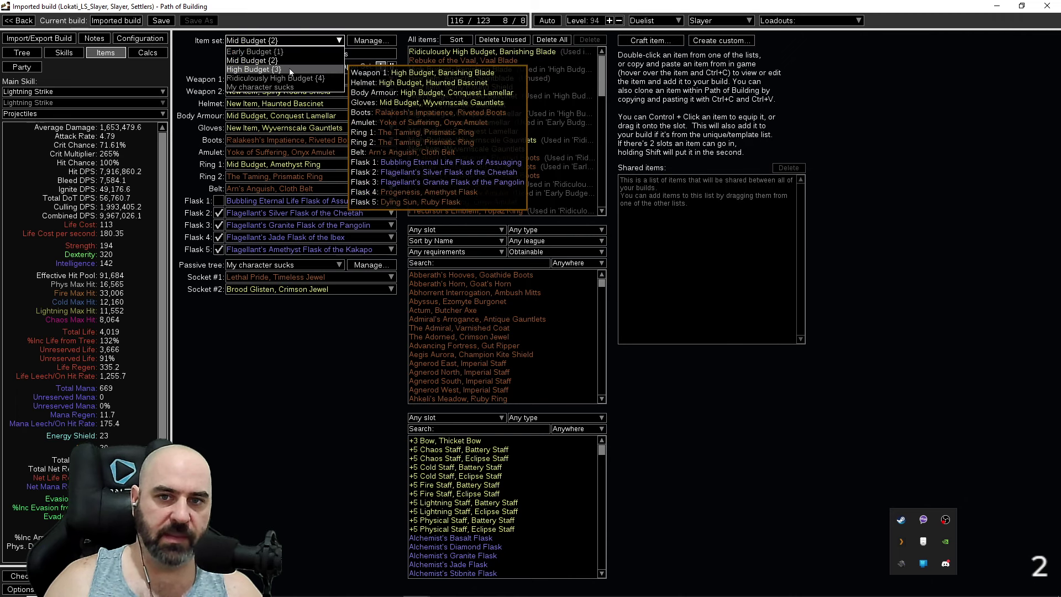
click(290, 70)
click(288, 42)
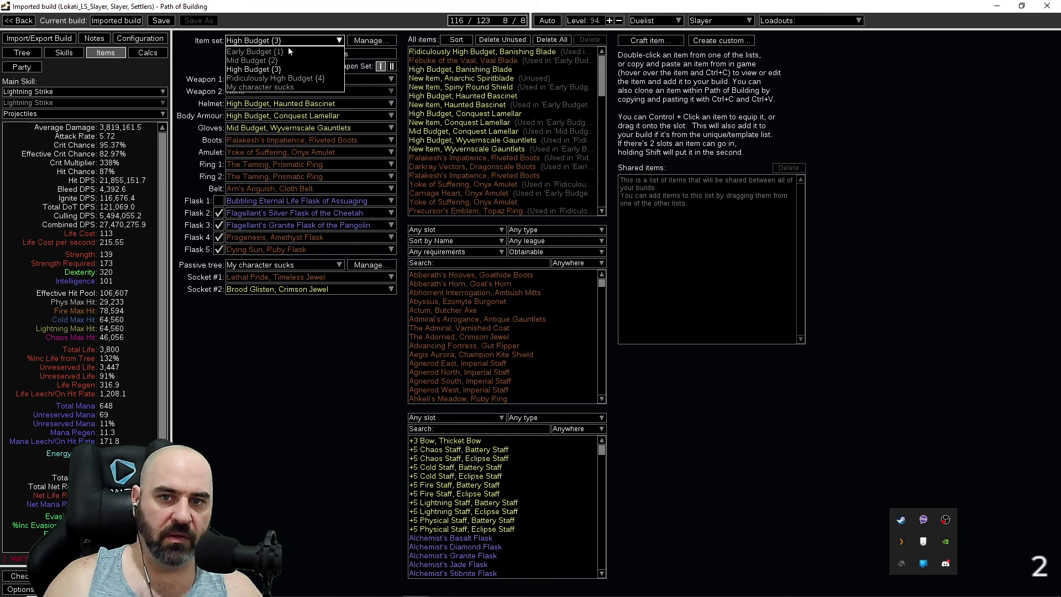
click(294, 79)
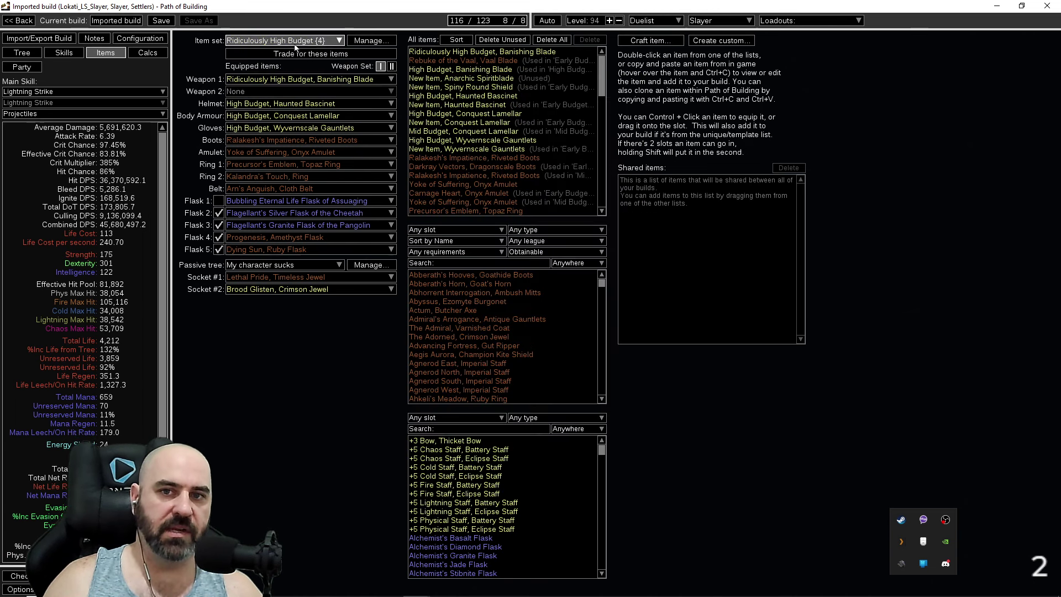
Step: Recheck the stats with the High Budget {3} and Mid Budget {2} item sets, and return to the My character sucks set
click(288, 42)
click(288, 70)
click(285, 42)
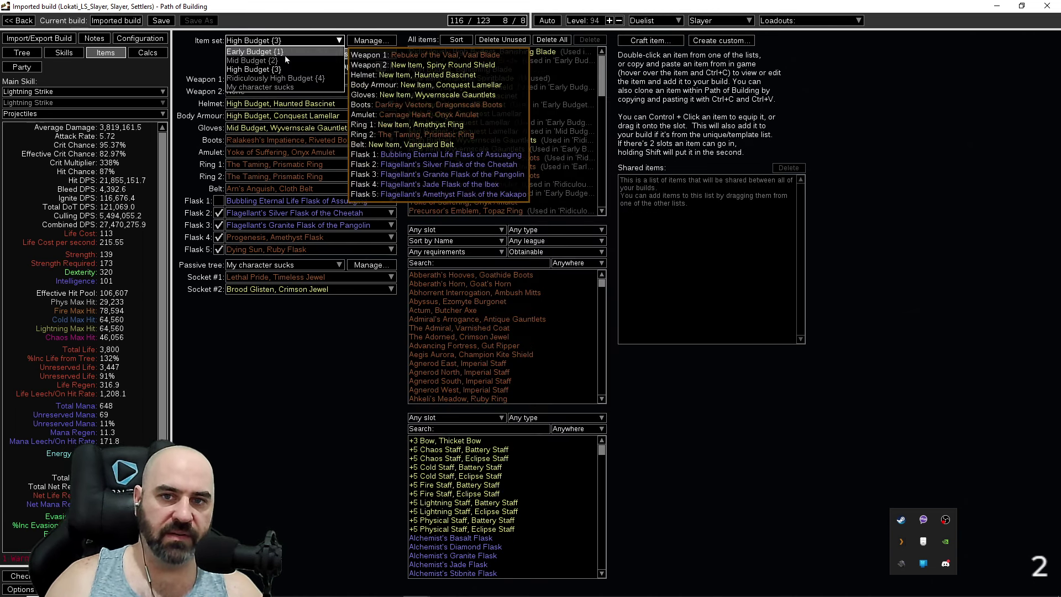
click(286, 61)
click(287, 42)
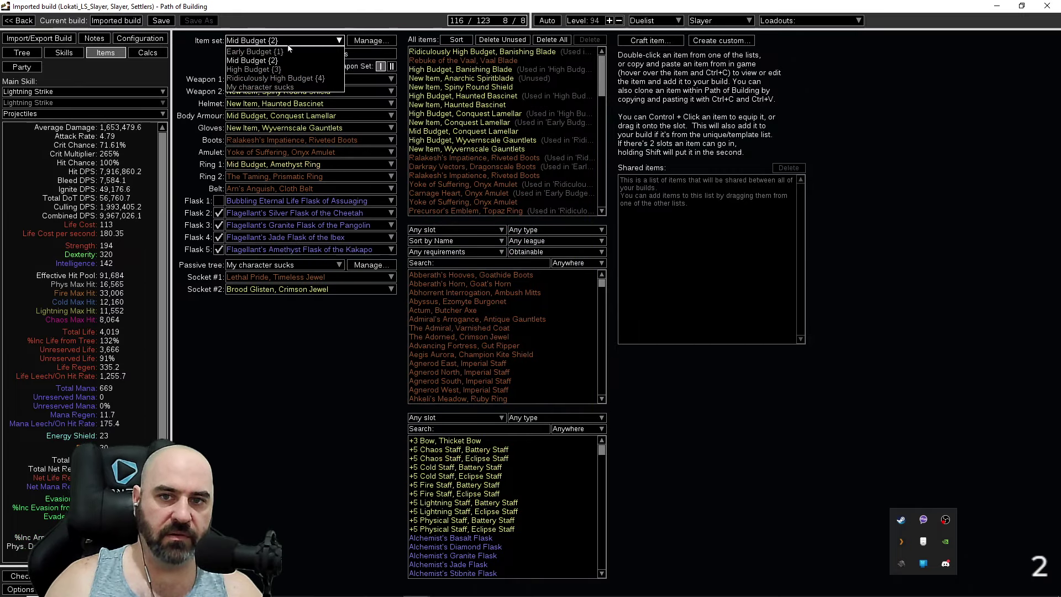
click(288, 88)
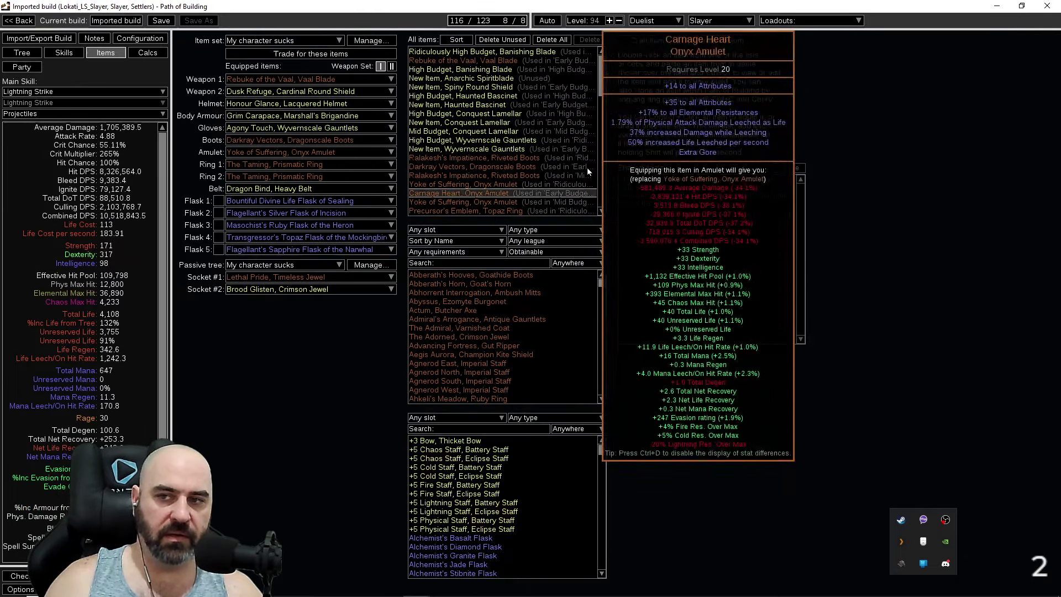
Step: Check which loadouts, skill sets and passive trees are available for the build
click(796, 20)
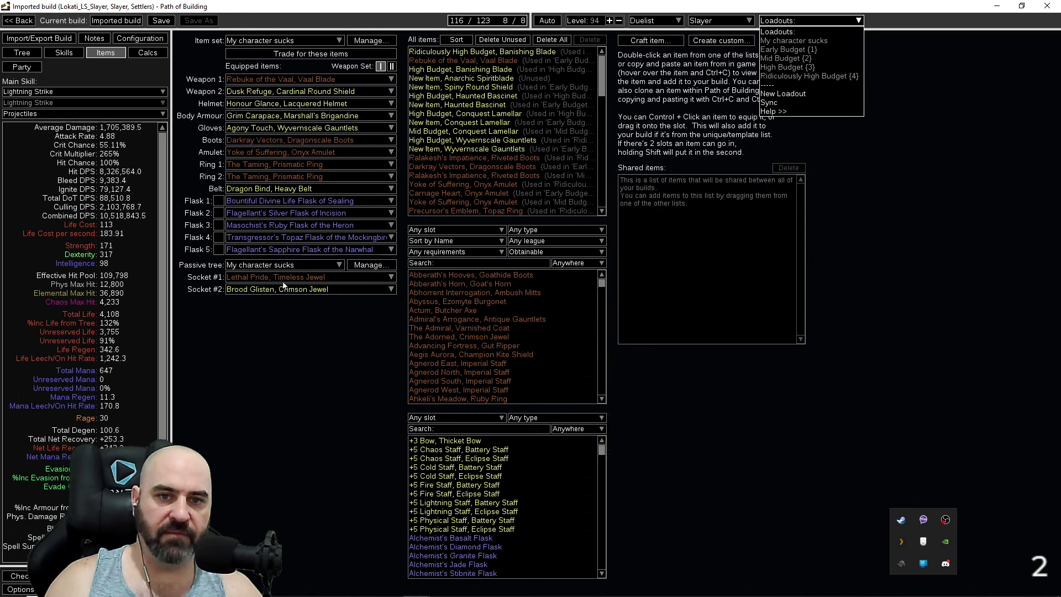
click(76, 56)
click(72, 54)
click(274, 41)
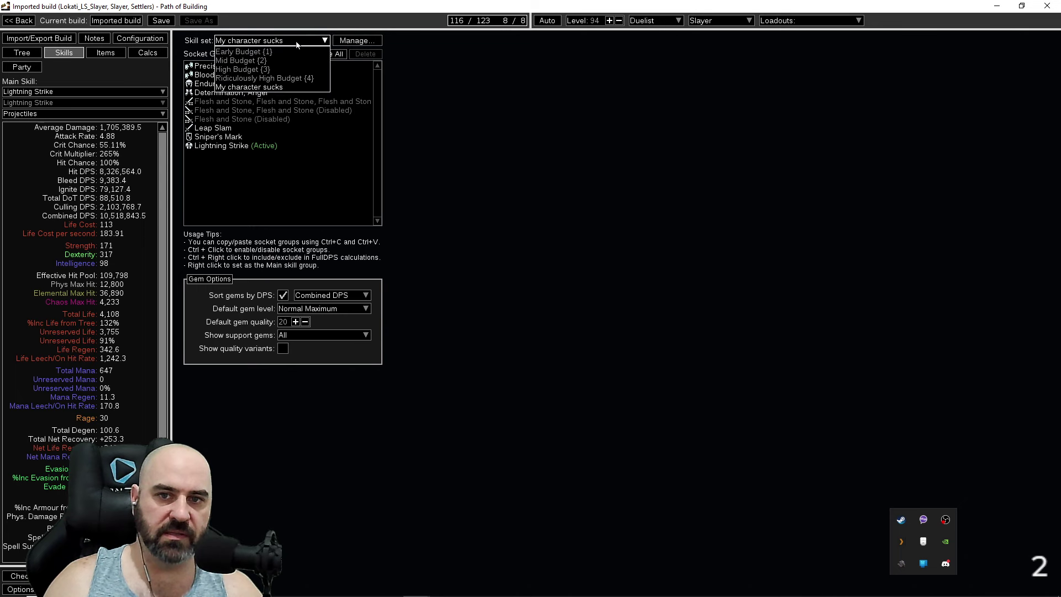
click(25, 52)
click(246, 589)
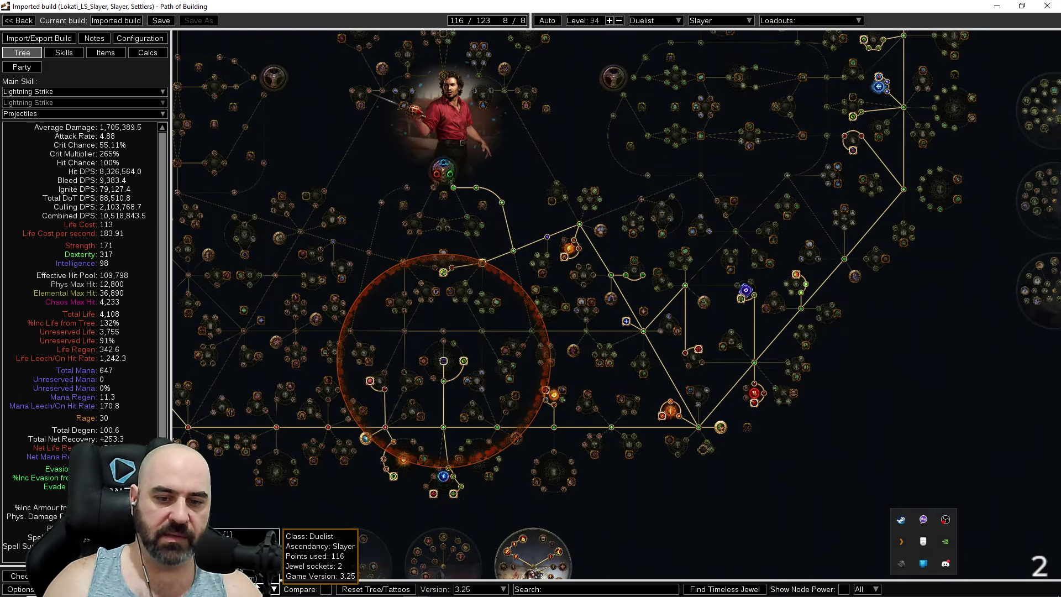
key(Escape)
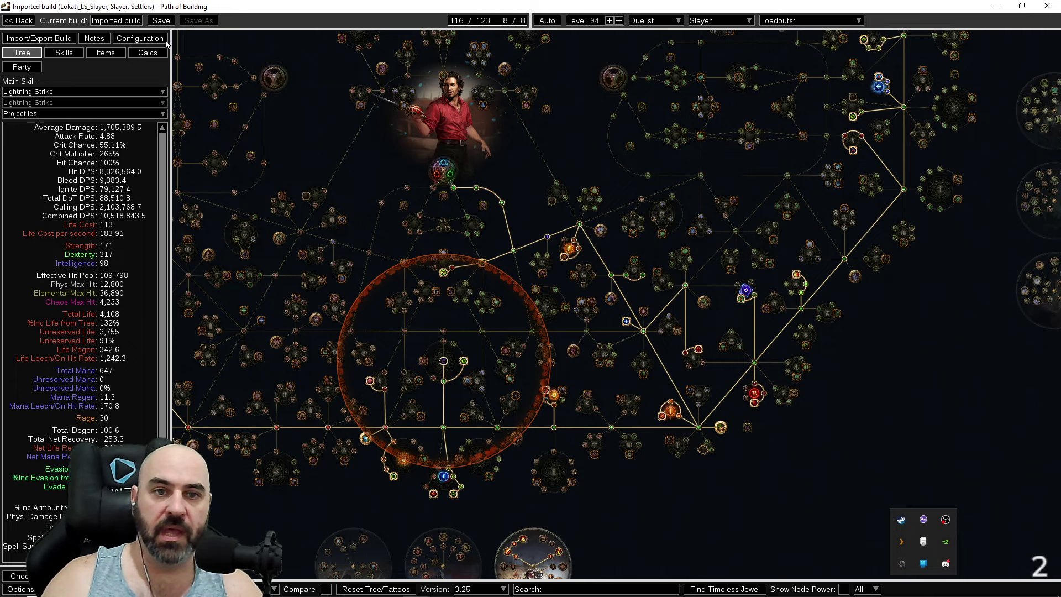
Step: Inspect the High Budget {3} item set and its belt, and switch back to the My character sucks item set
click(105, 52)
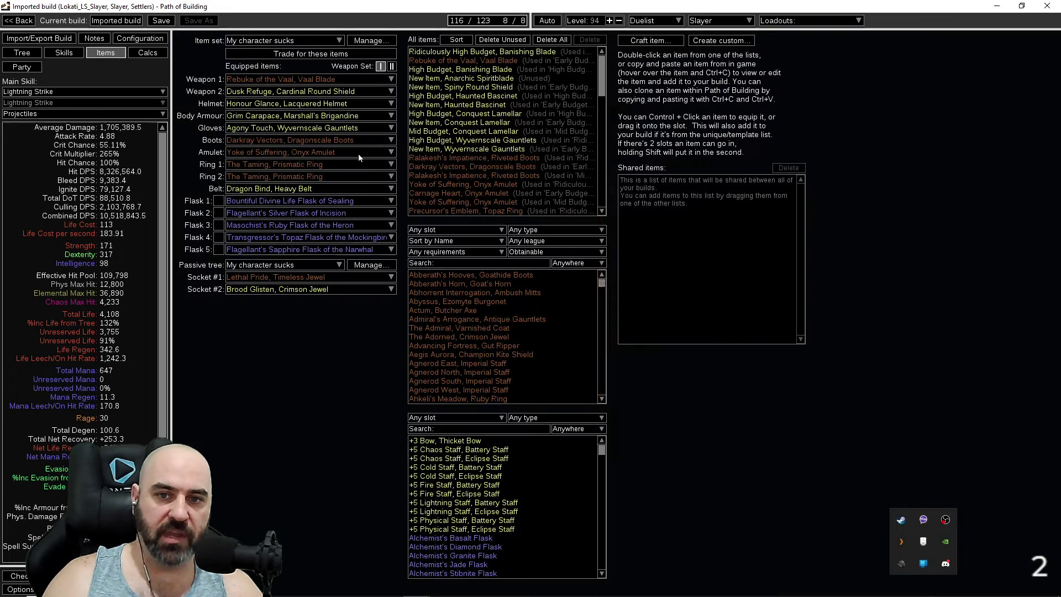
click(294, 41)
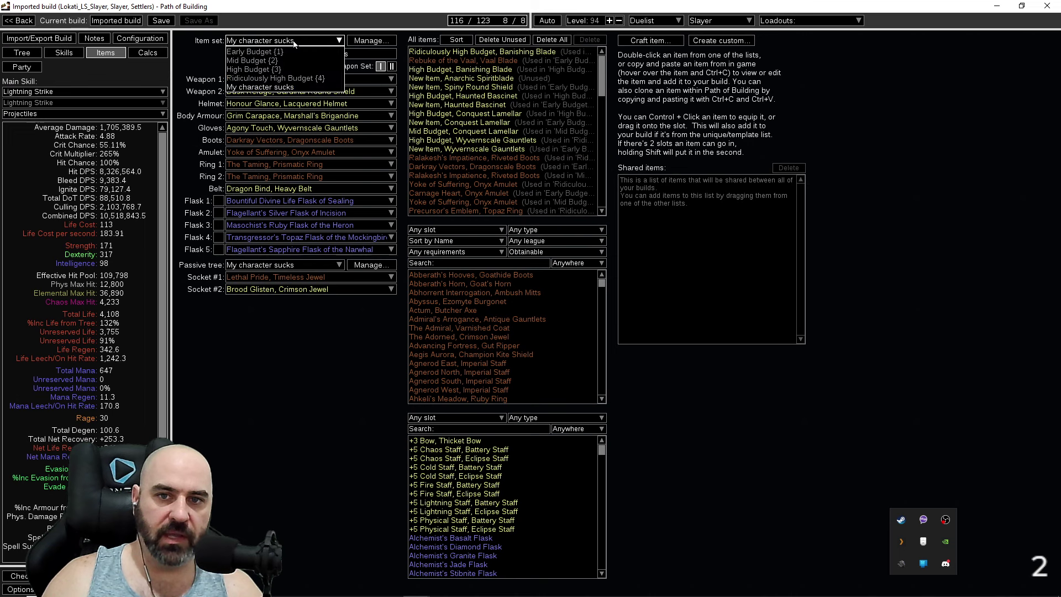
click(294, 70)
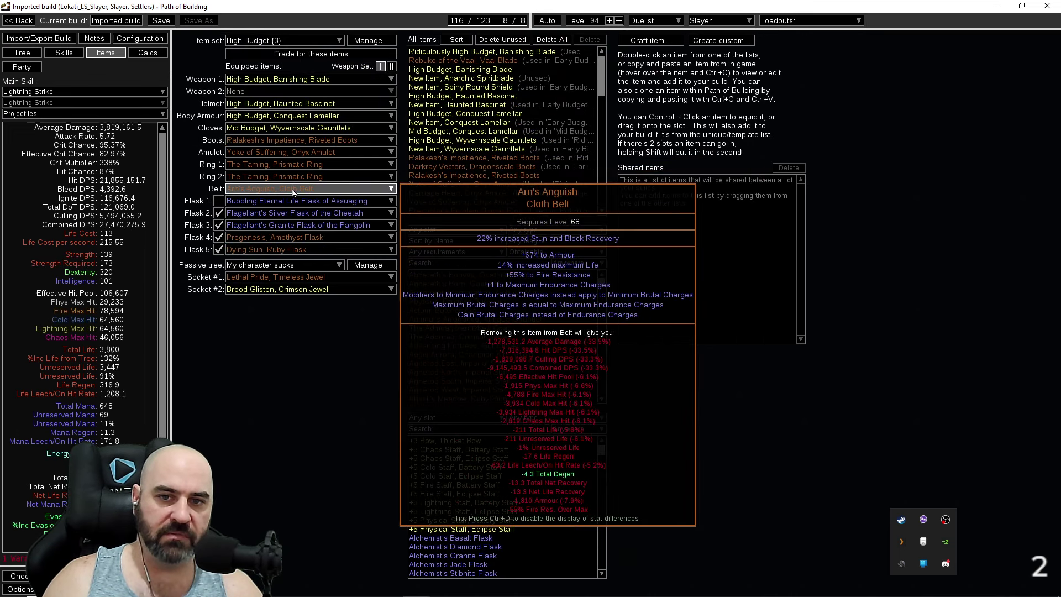
click(283, 41)
click(276, 88)
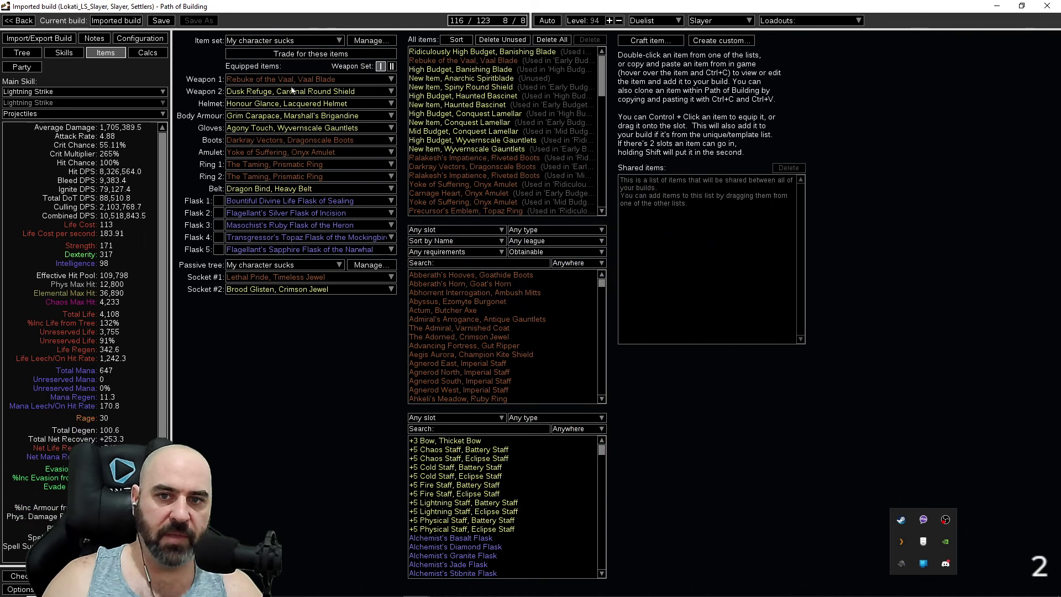
Step: Equip the Ralakesh's Impatience boots and the Arn's Anguish belt in the My character sucks item set
click(299, 141)
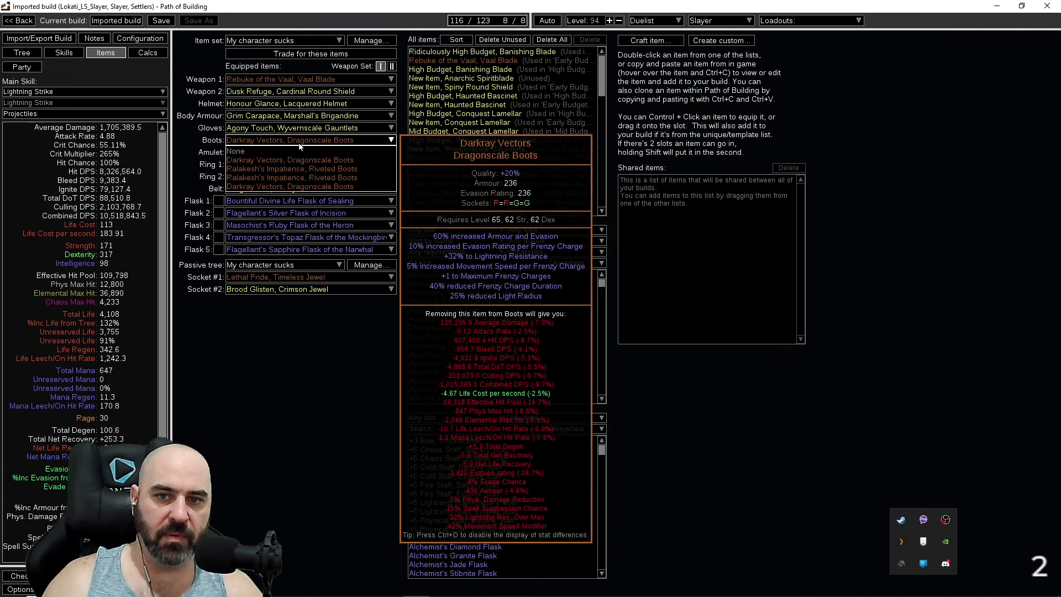
click(296, 169)
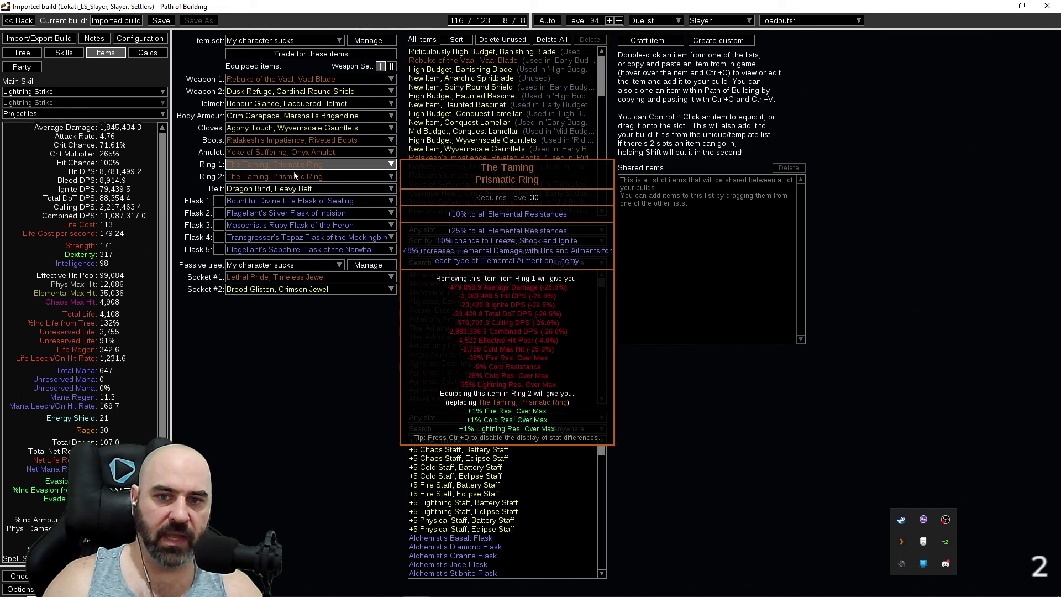
click(274, 189)
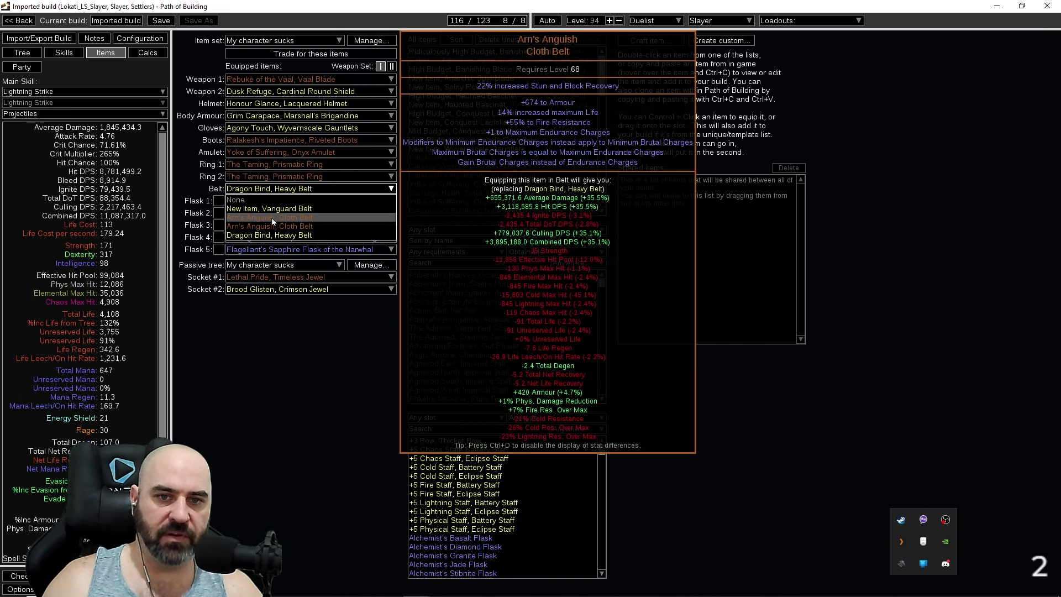
click(272, 220)
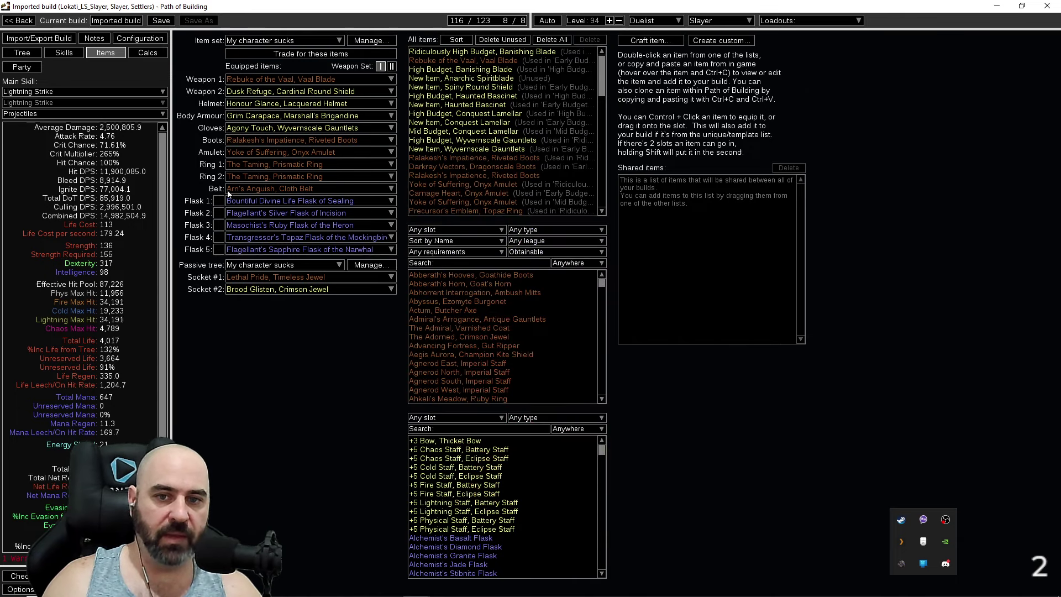
mouse_move(243, 192)
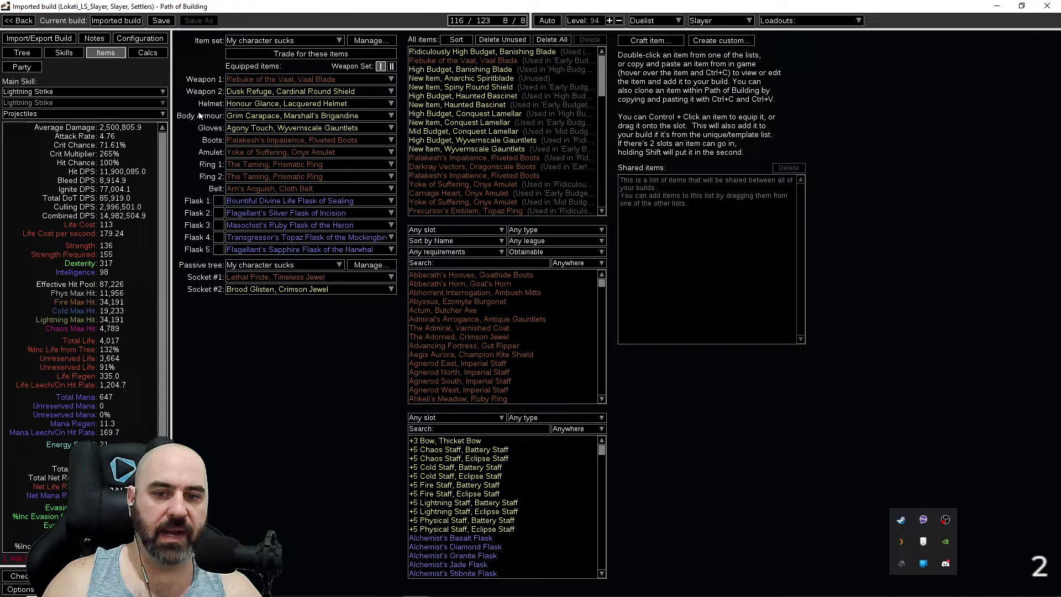
mouse_move(275, 286)
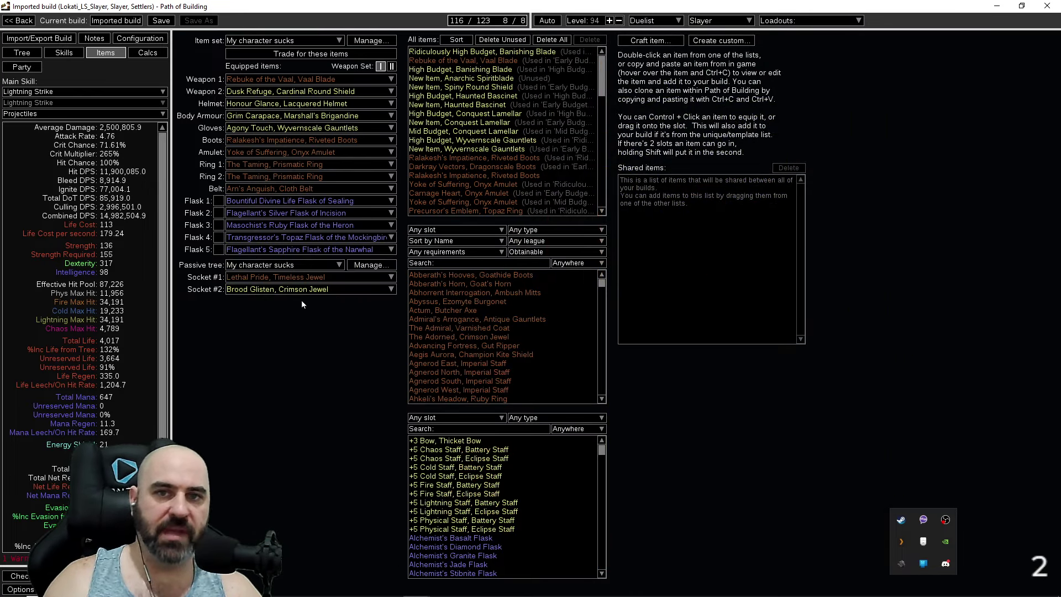
mouse_move(305, 296)
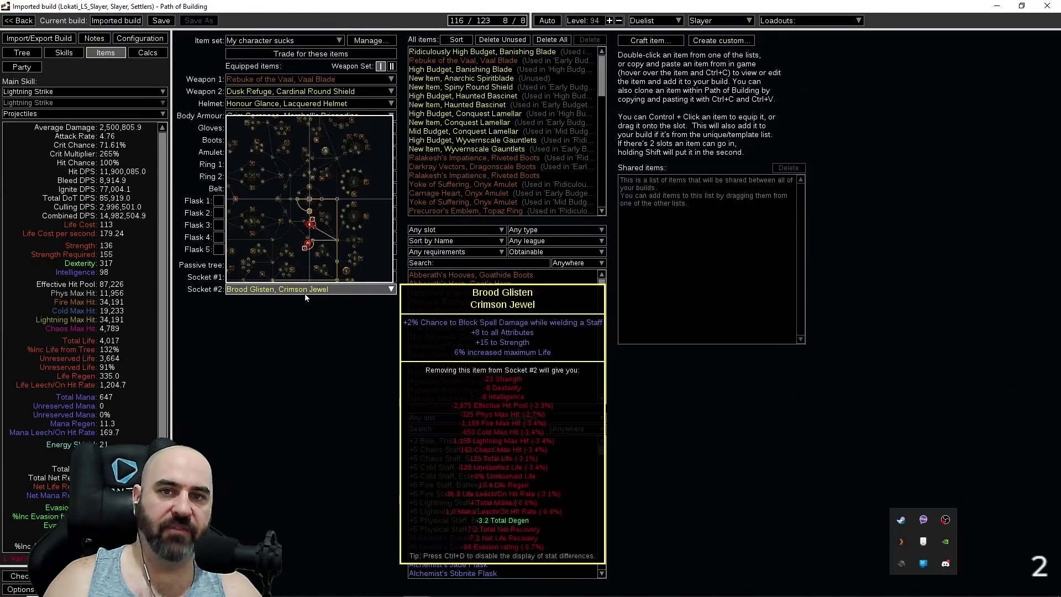